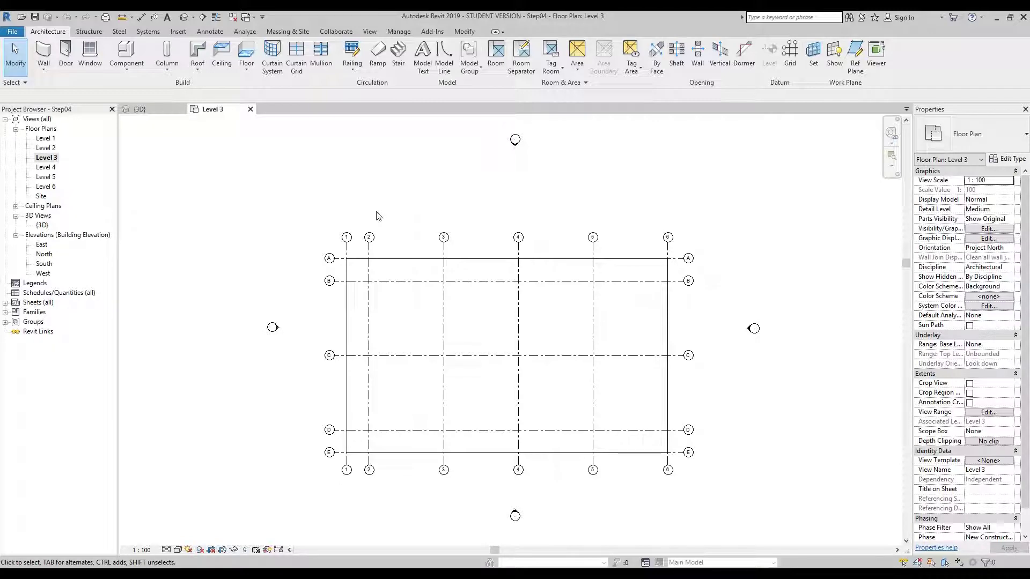
Tile the Level 3 plan and the 3D view side by side, fit both to their windows, and activate the 3D view.
key(w)
key(t)
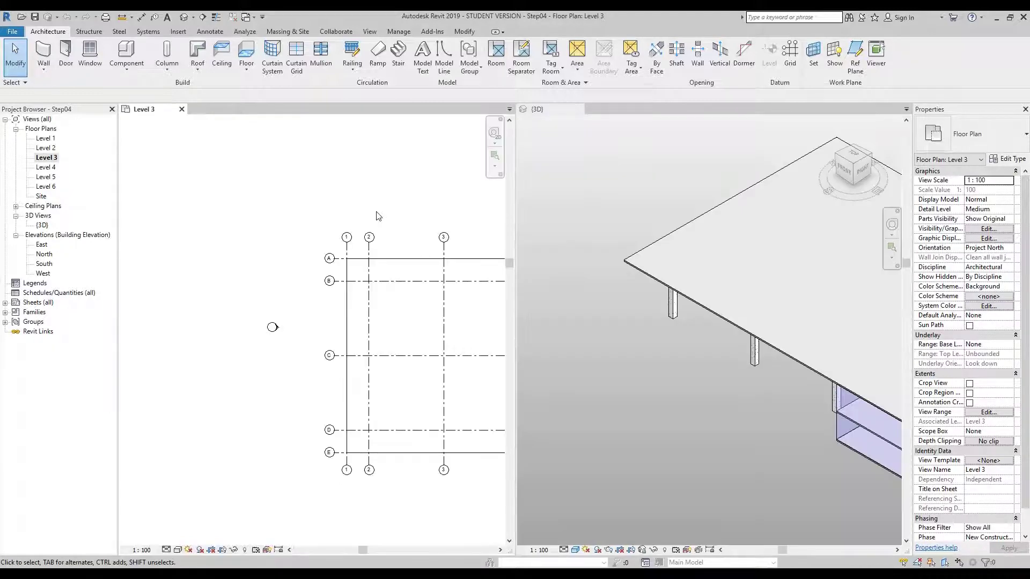
key(z)
key(a)
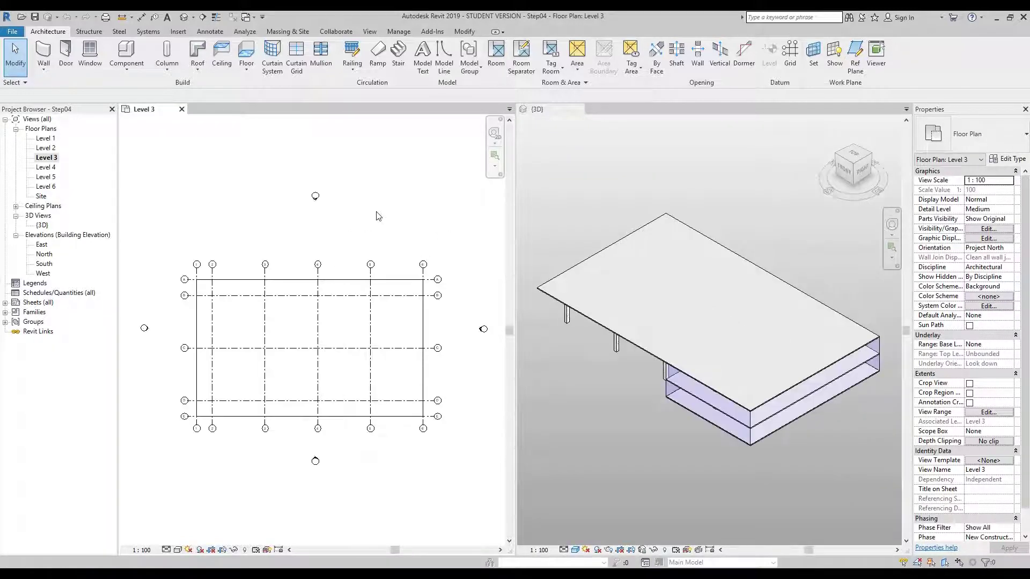
key(ctrl+Tab)
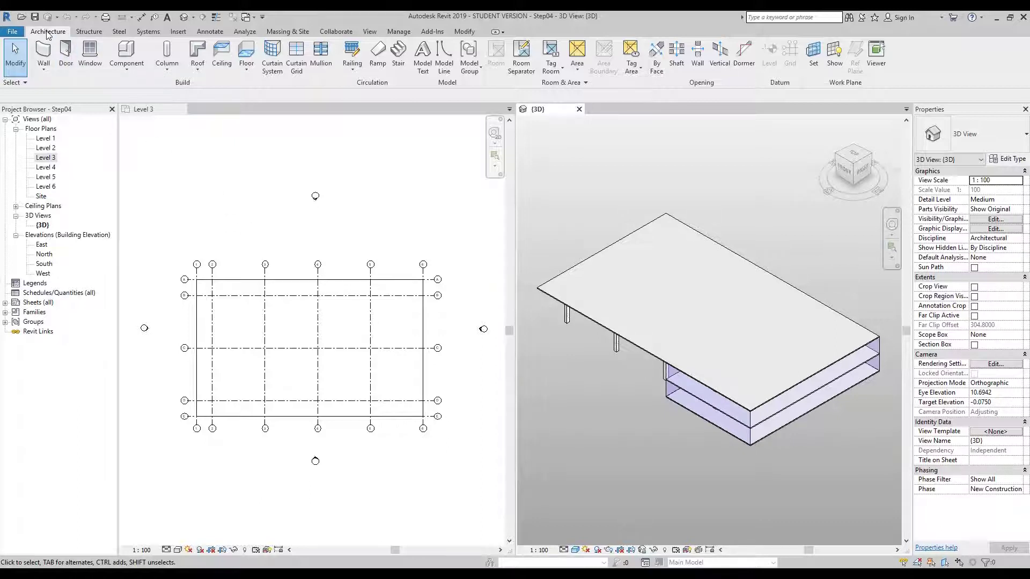
Draw a rectangle of Exterior Wall - MPK walls from Level 3 to Level 6, about 40 by 23 m, just inside the outer grid lines.
click(44, 51)
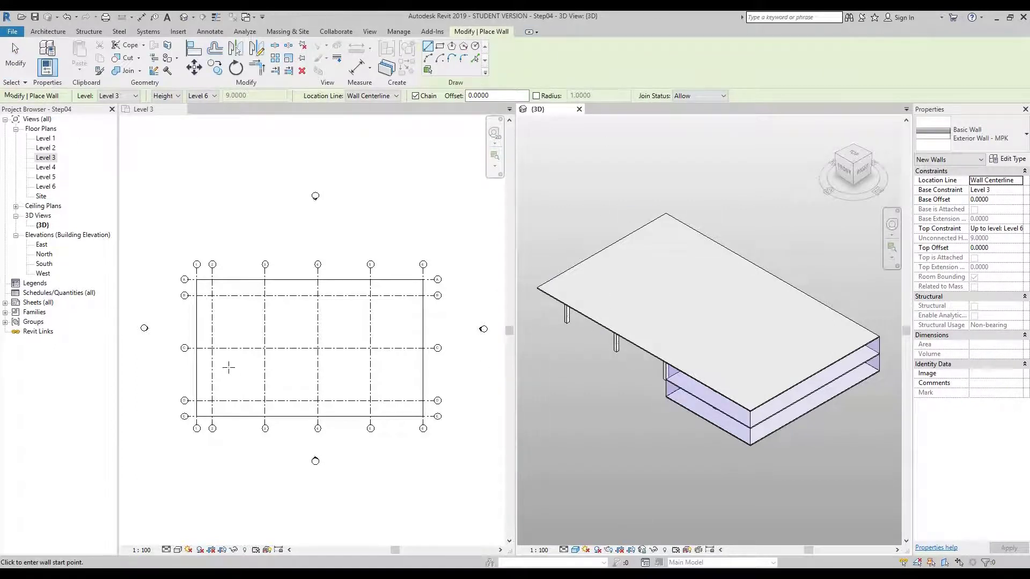
scroll(221, 352, up, 1)
scroll(219, 351, up, 1)
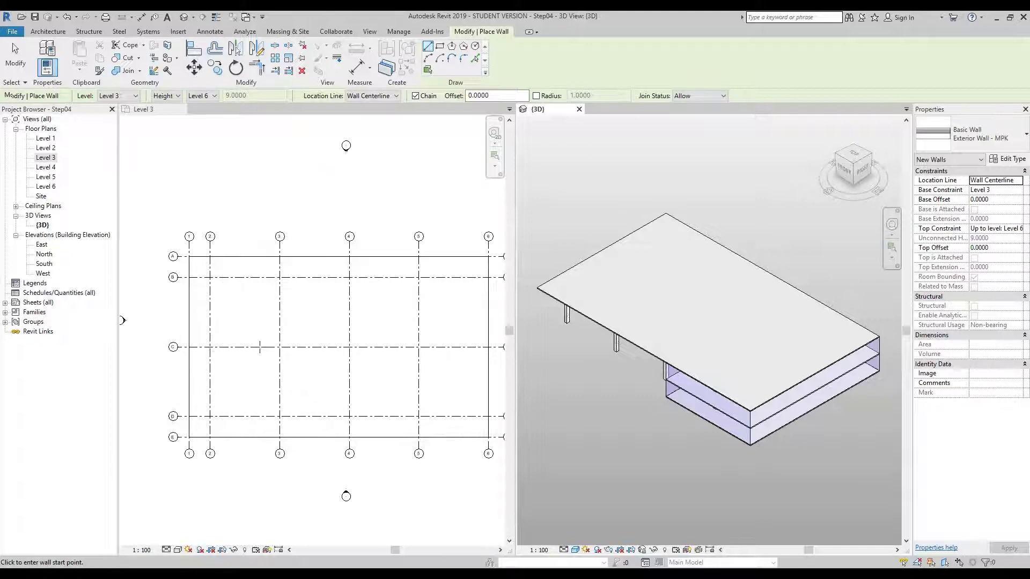
click(248, 337)
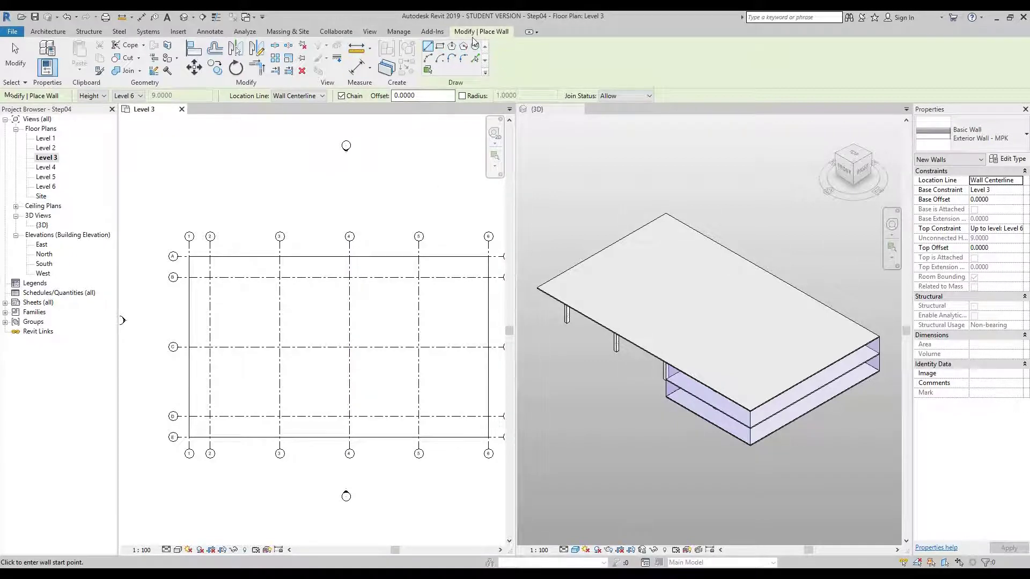
click(440, 47)
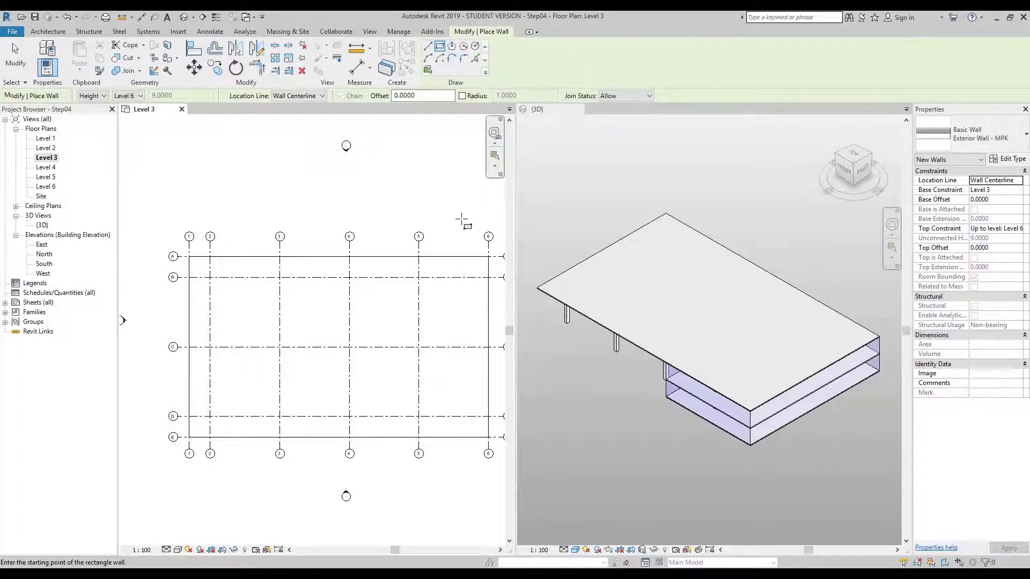
middle_drag(462, 218, 439, 214)
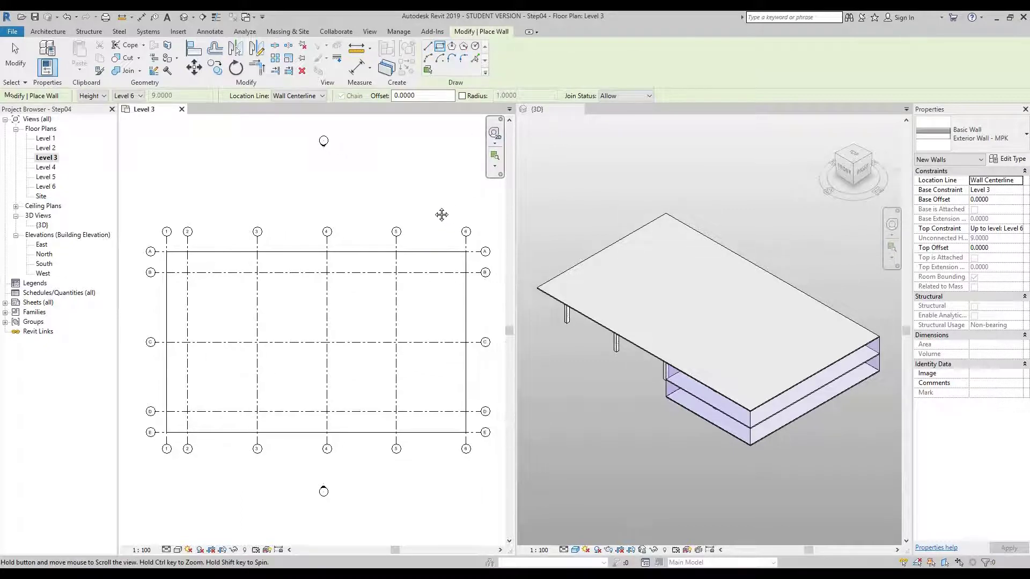
click(456, 259)
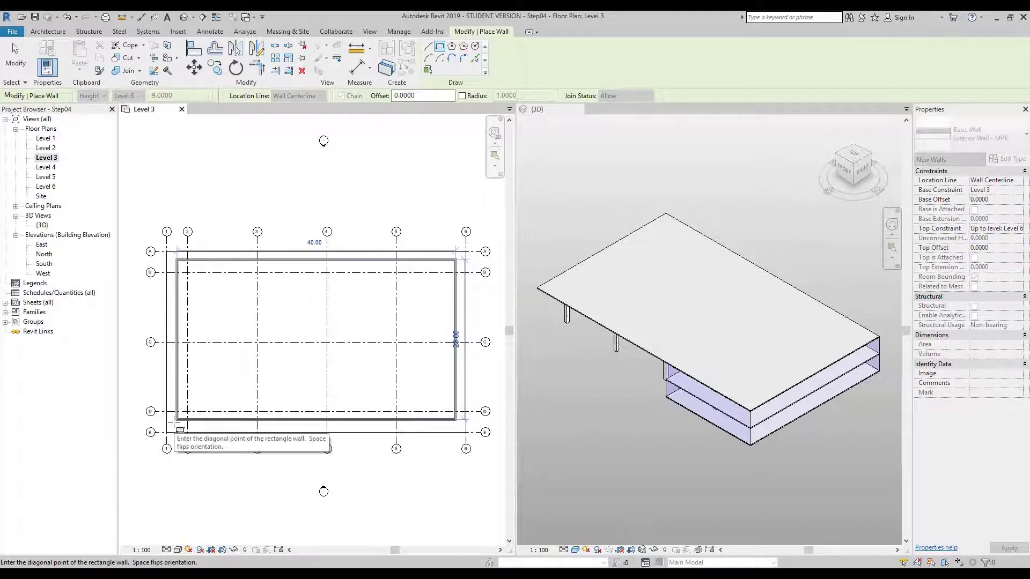
click(177, 419)
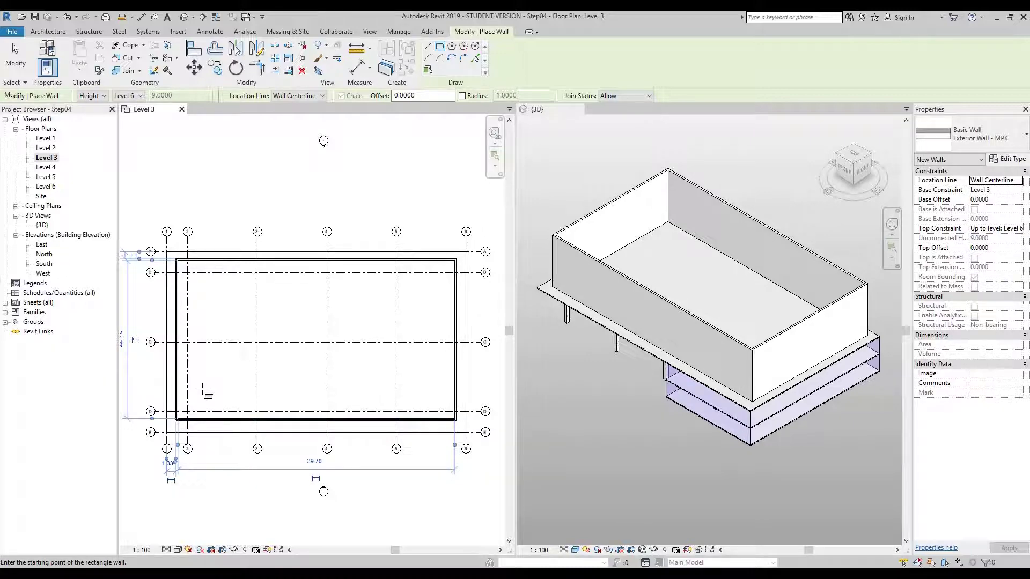
key(Escape)
key(Escape)
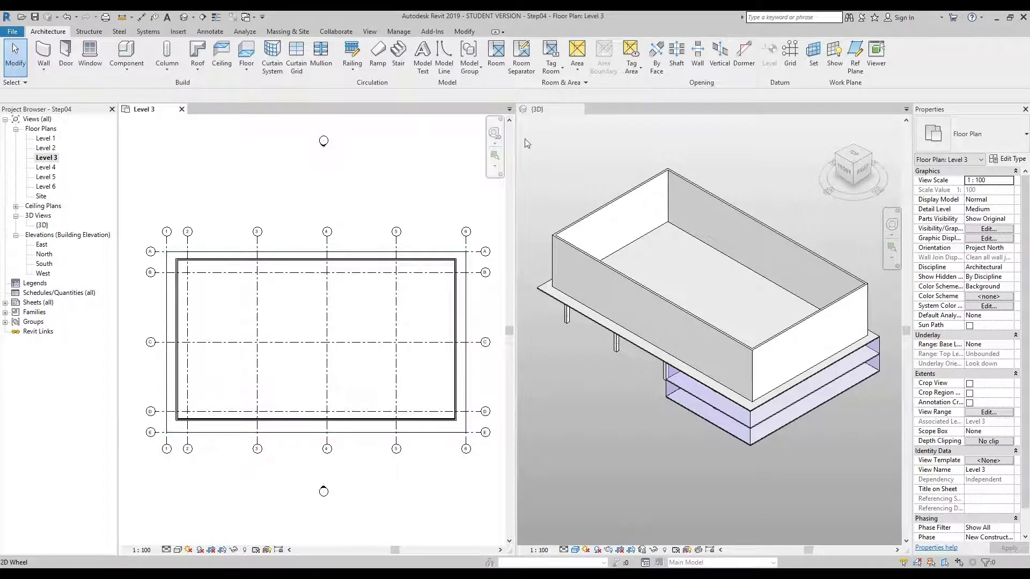
Change the whole chain of rectangular walls to the Curtain Wall type Standard.
click(568, 150)
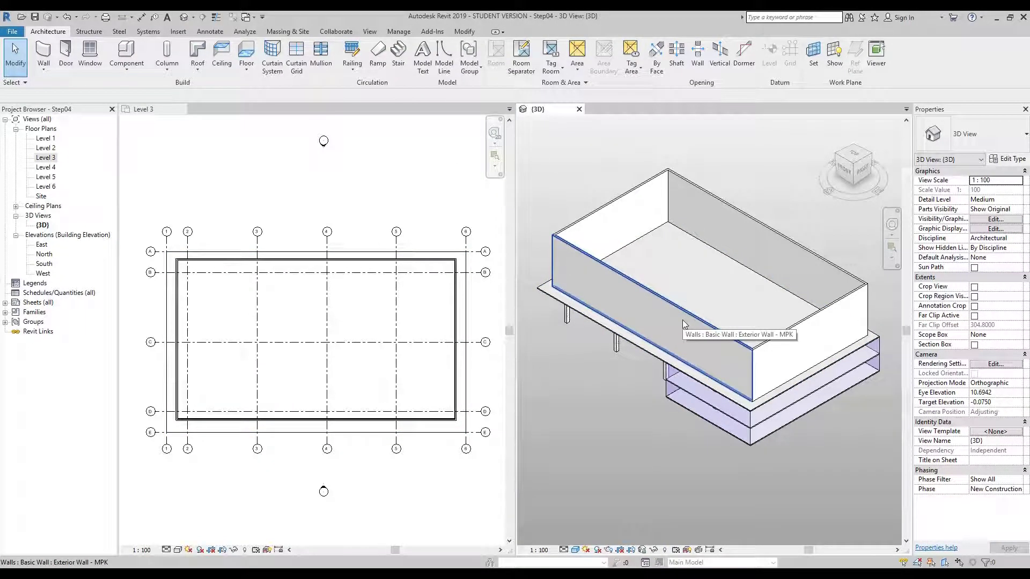
key(Tab)
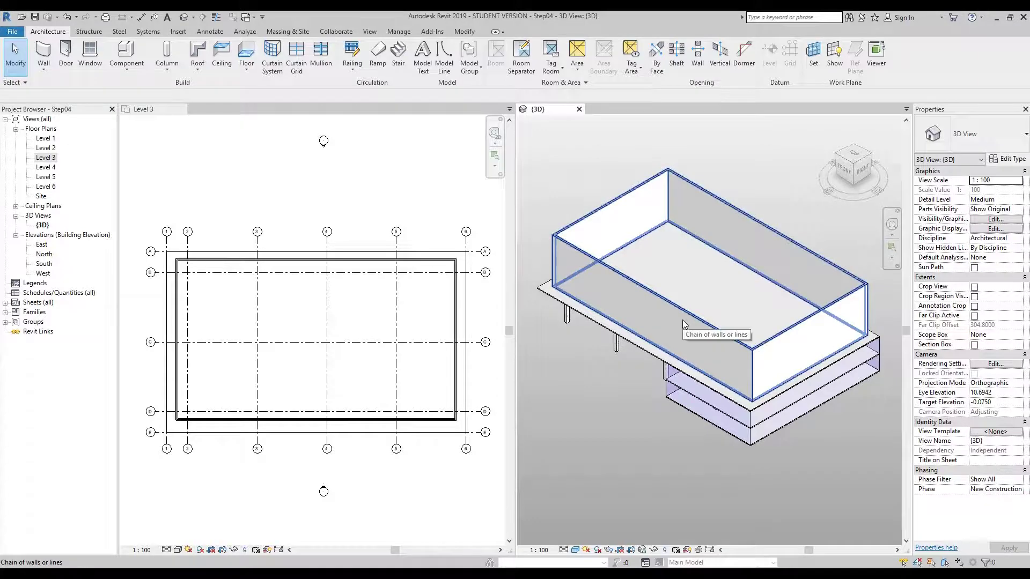
click(683, 320)
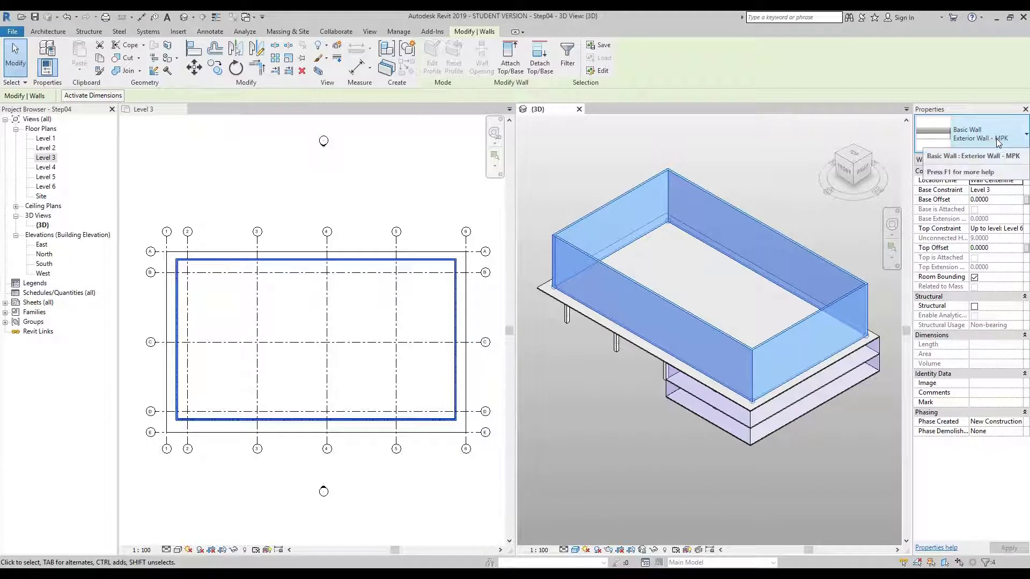
click(980, 134)
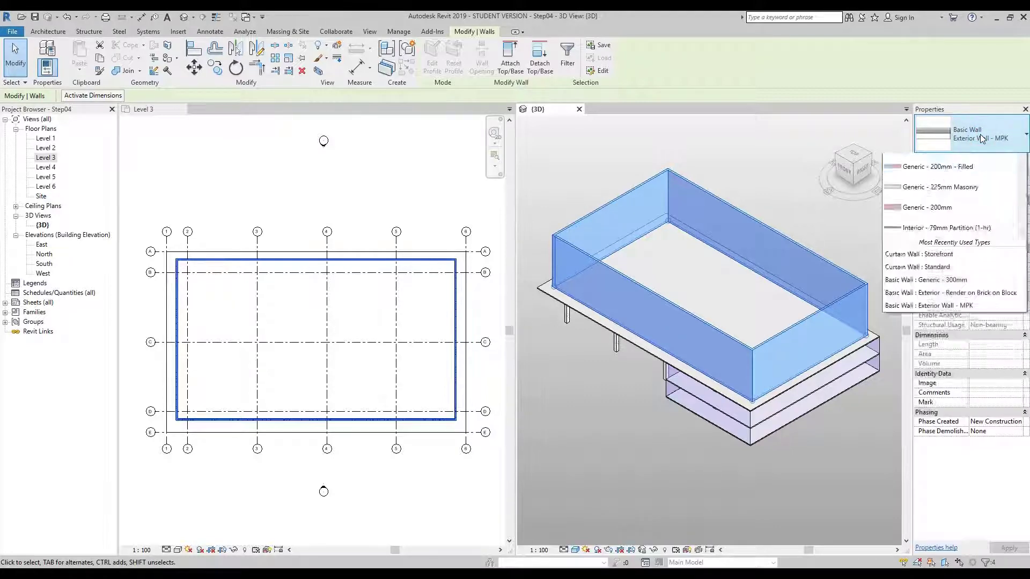
scroll(989, 249, down, 2)
scroll(989, 249, down, 5)
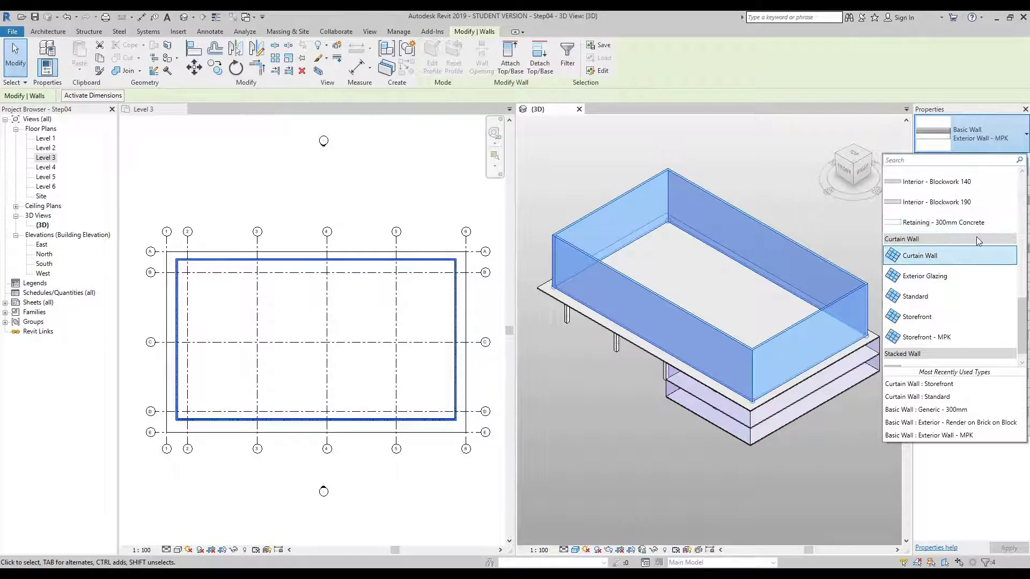
click(912, 298)
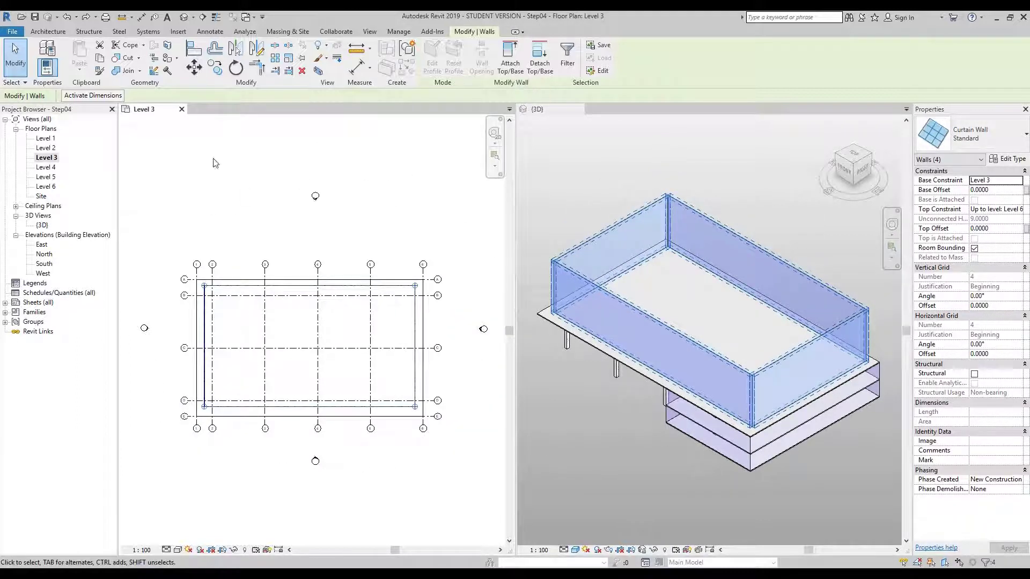
click(357, 216)
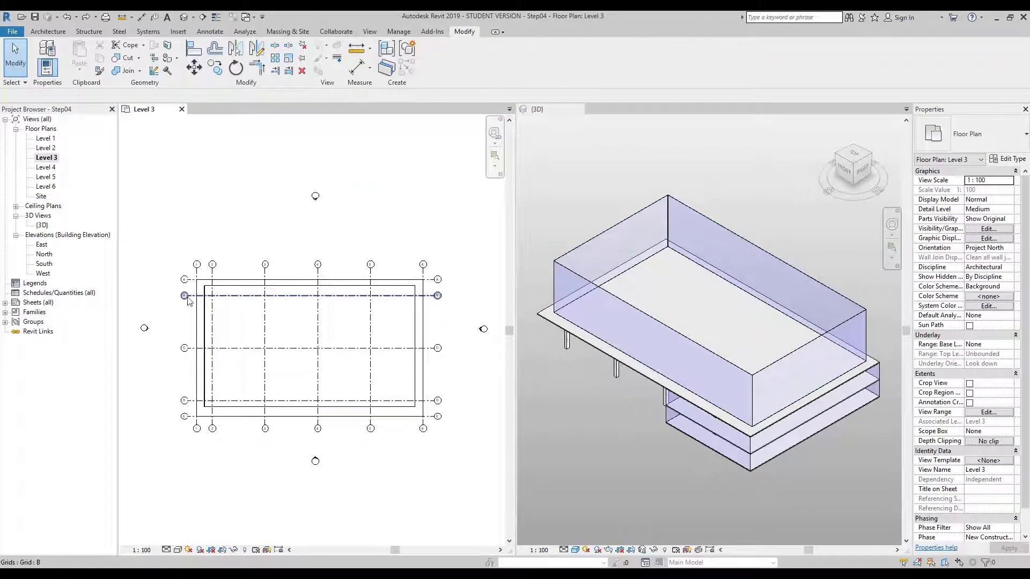
Align the north curtain wall to grid line A and lock the alignment.
scroll(187, 284, up, 4)
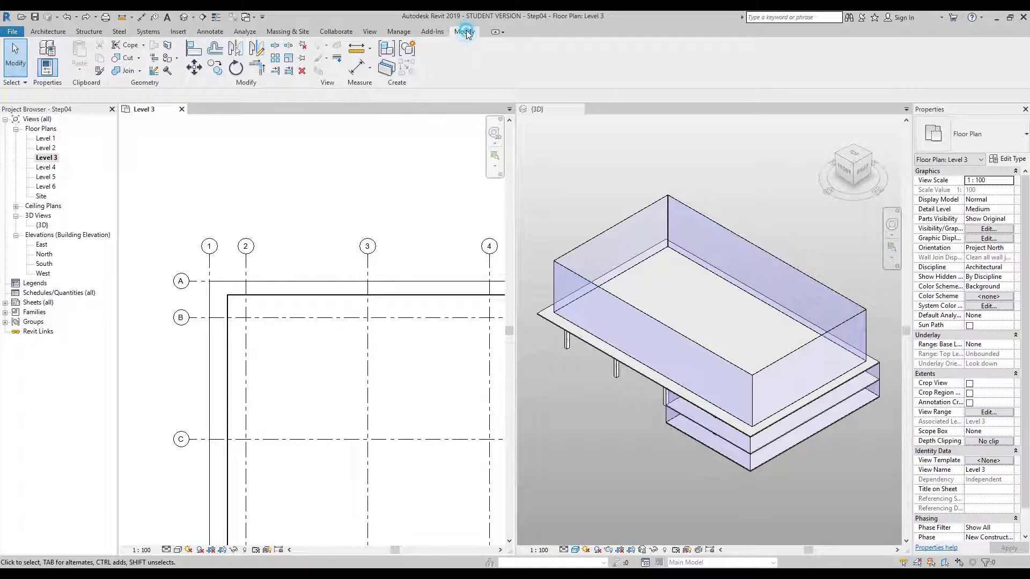
click(195, 50)
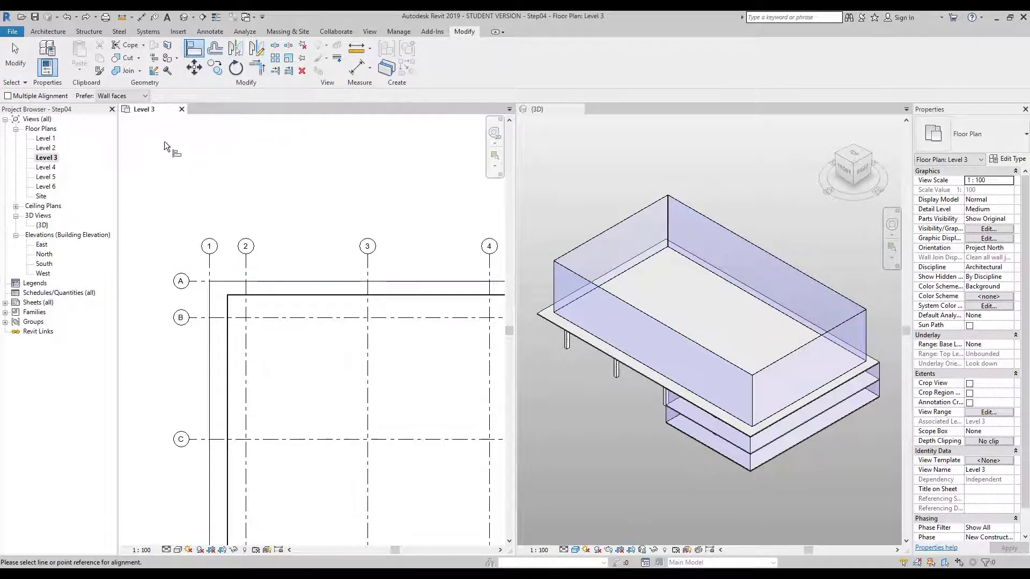
click(200, 285)
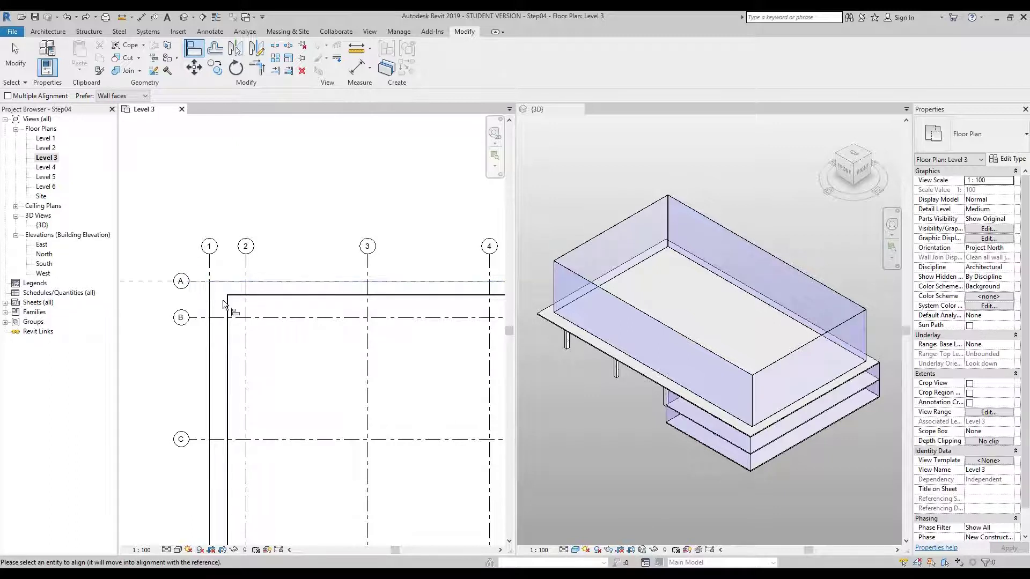
click(294, 299)
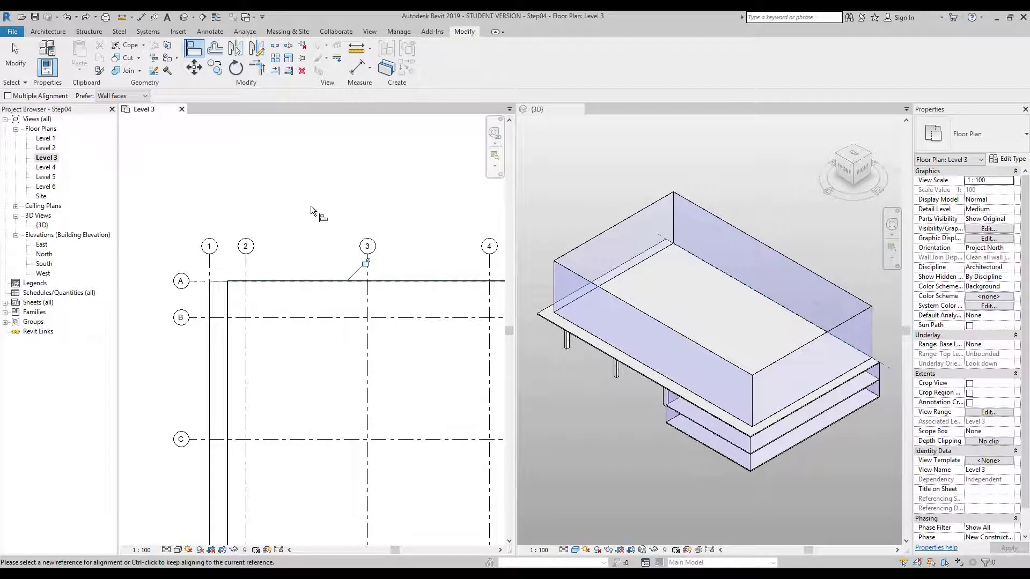
click(366, 265)
Align the west curtain wall to grid line 1 and lock it there.
scroll(293, 216, down, 4)
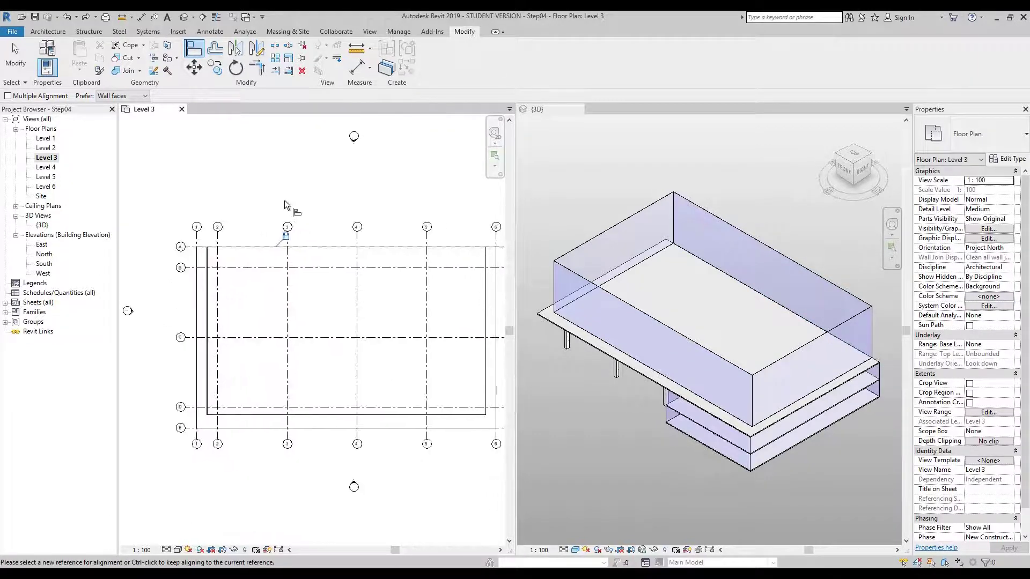
scroll(293, 200, down, 1)
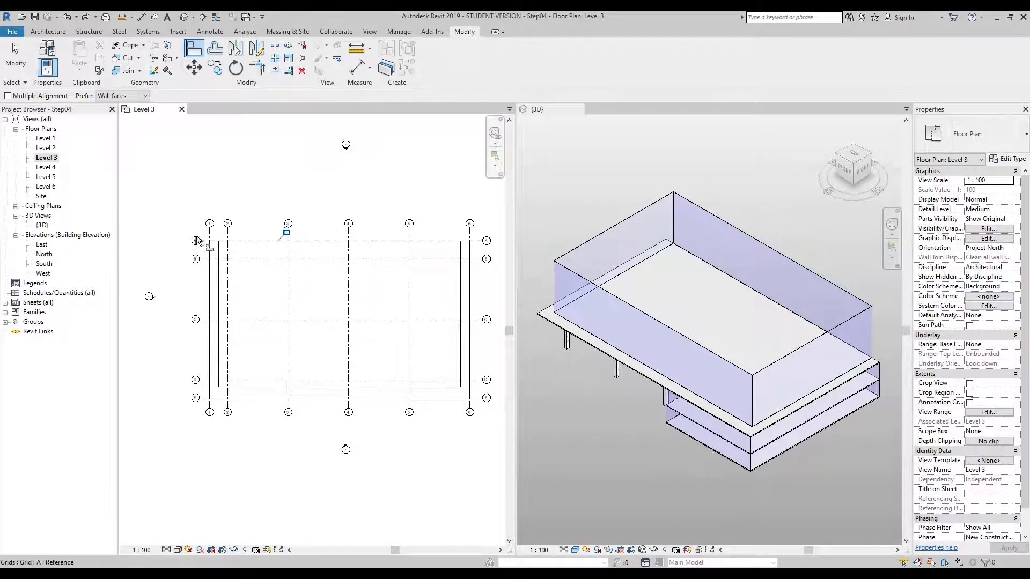
scroll(161, 272, up, 3)
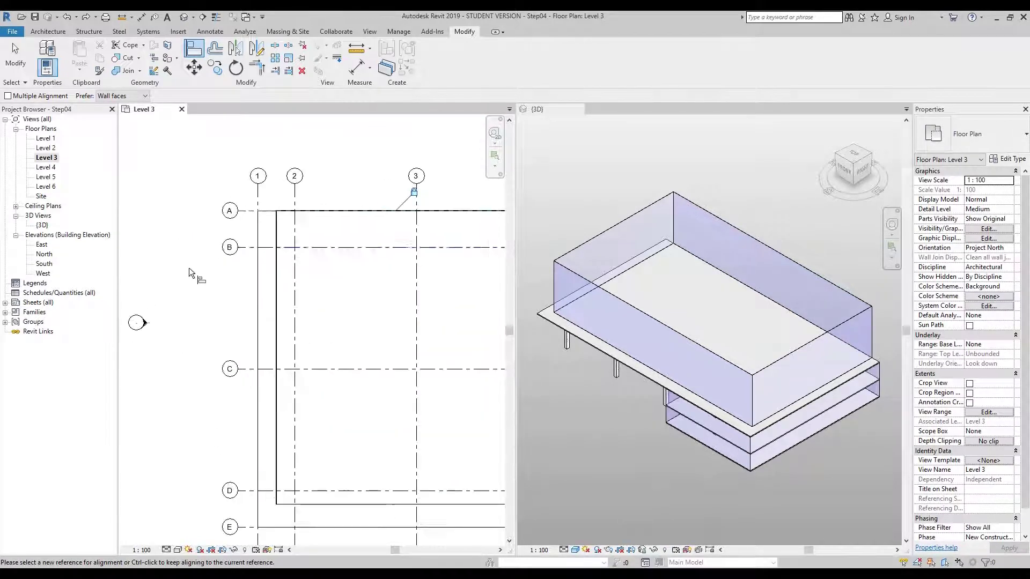
click(259, 187)
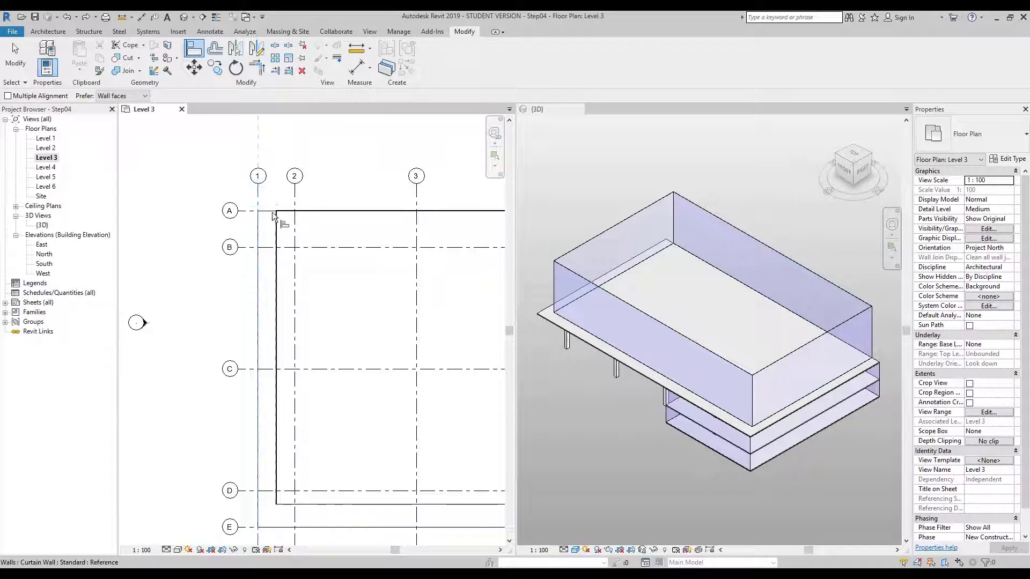
click(276, 231)
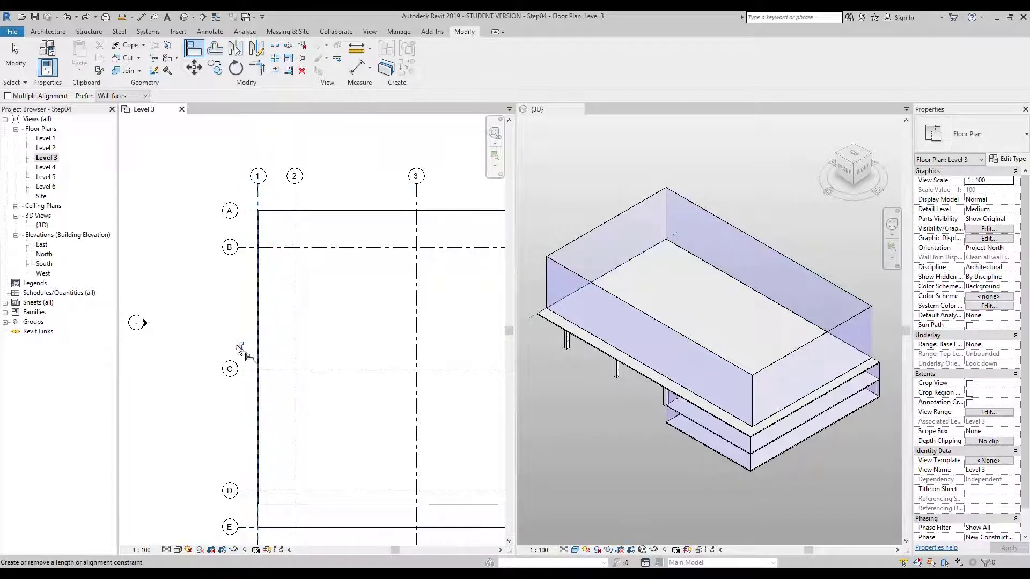
Align the south curtain wall to grid line E in the Level 3 plan.
scroll(237, 345, down, 3)
scroll(246, 434, up, 2)
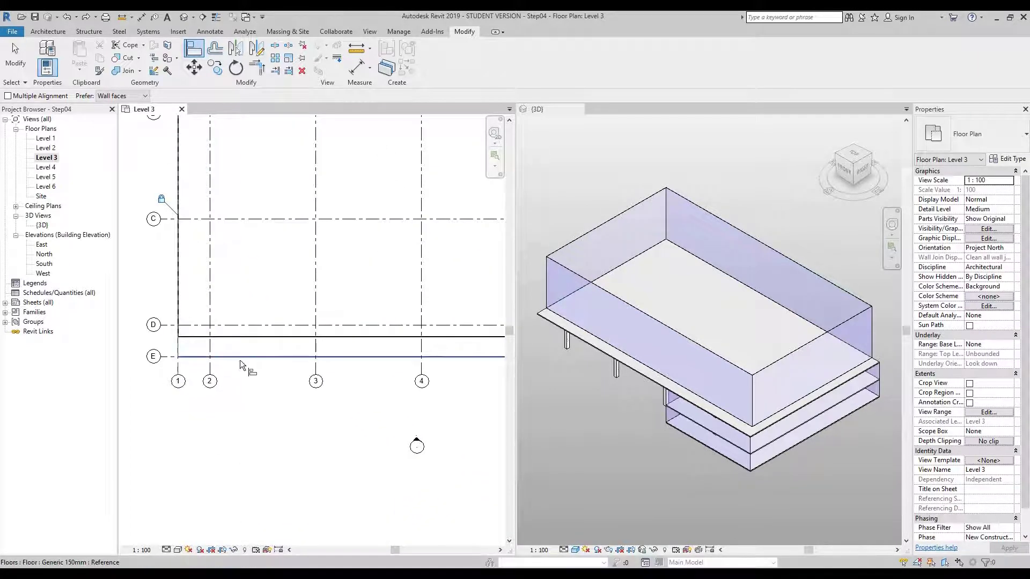
click(162, 356)
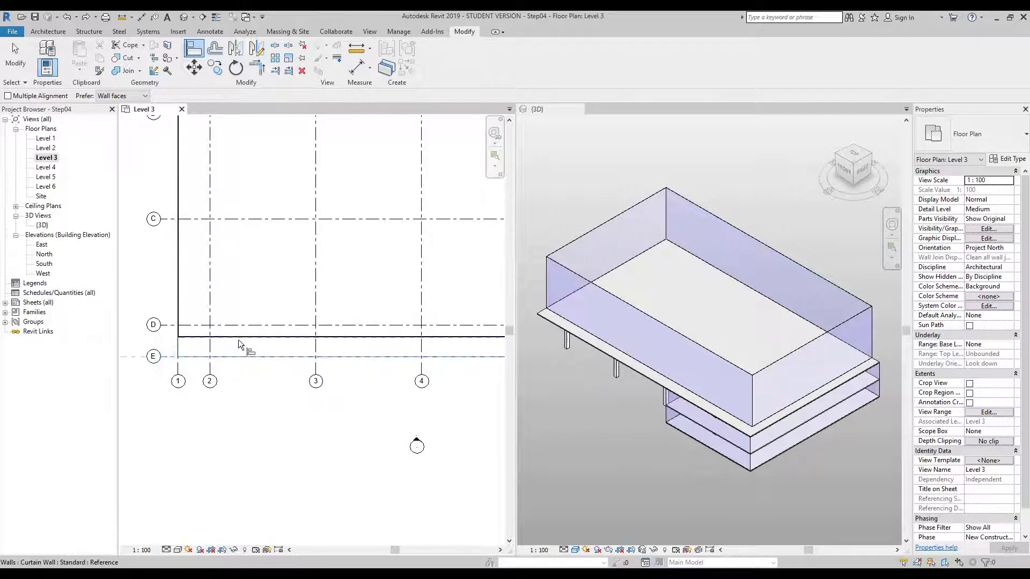
click(239, 338)
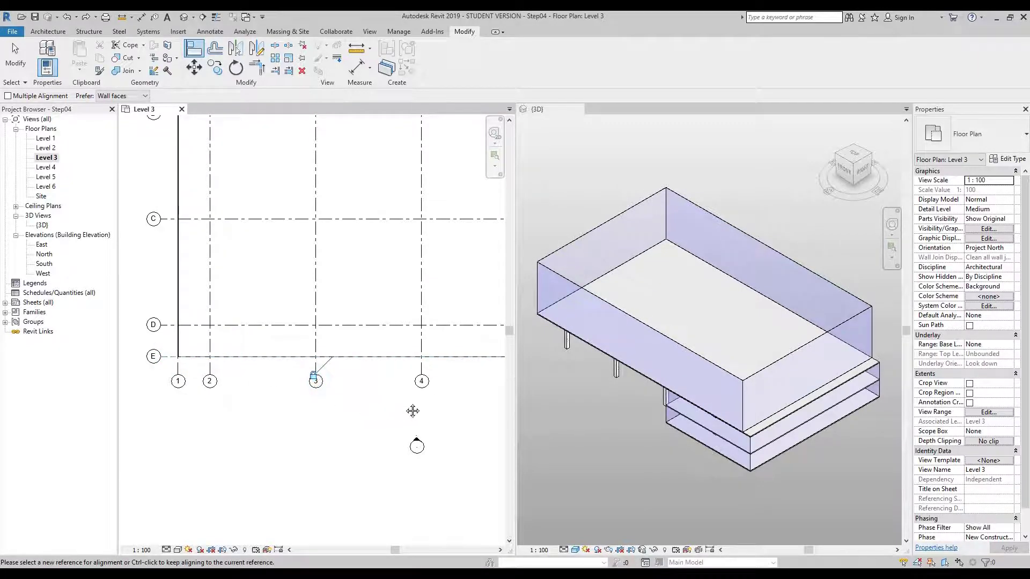
Align the east curtain wall to grid line 6 and end the Align command.
scroll(404, 402, down, 3)
scroll(381, 268, up, 3)
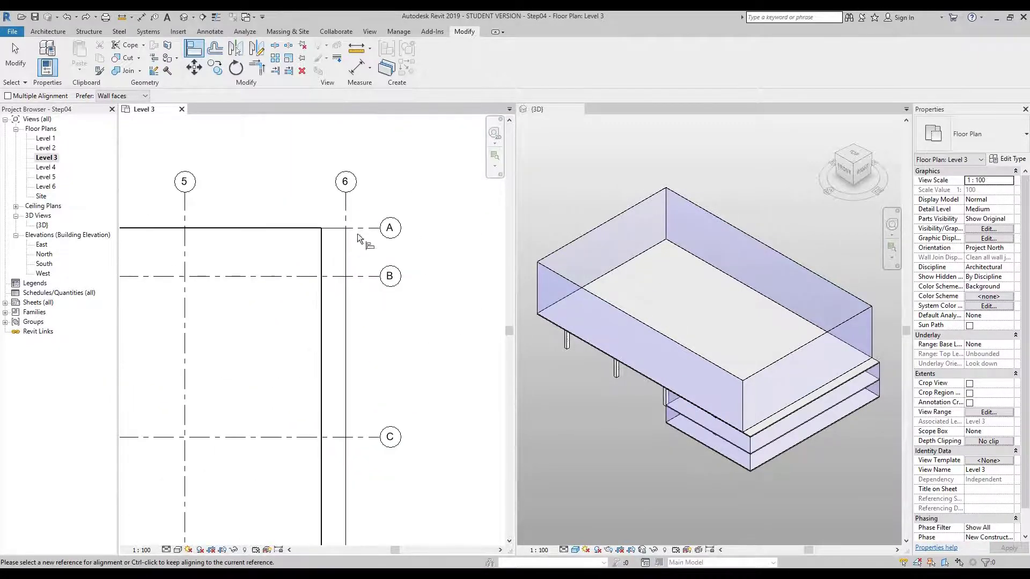
click(345, 207)
click(324, 268)
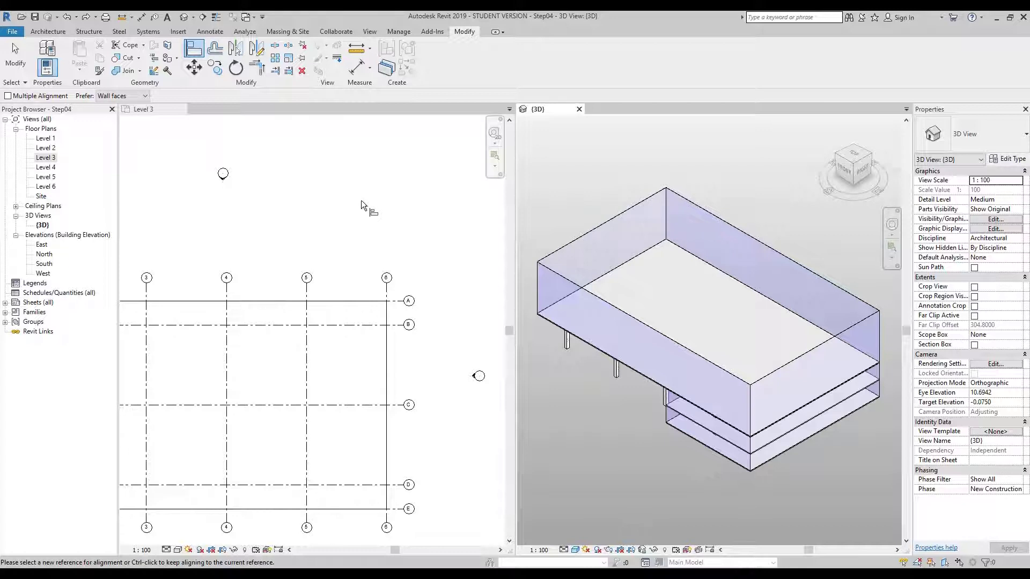
key(Escape)
key(Escape)
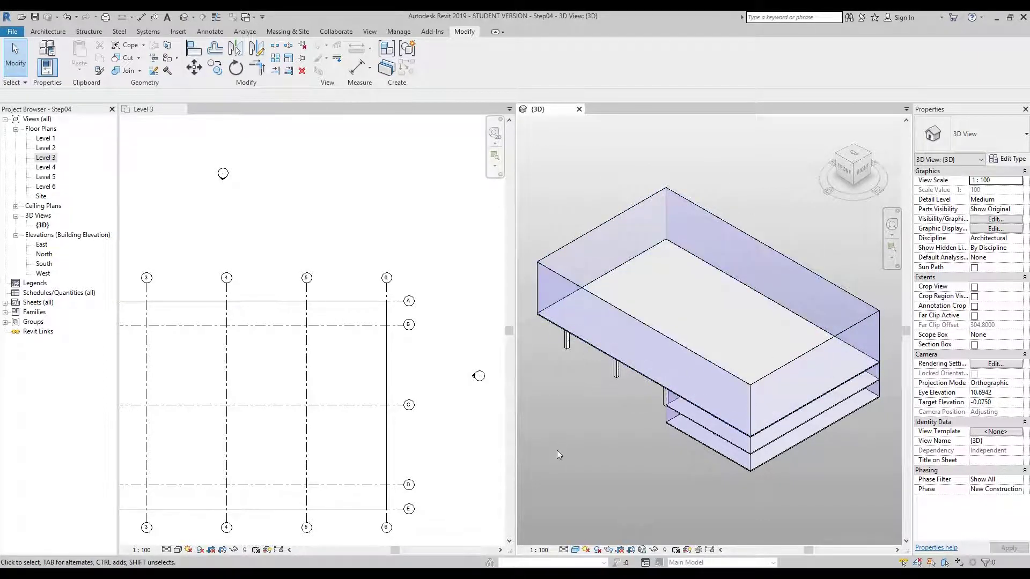
Try Level 5 and then Level 4 as the top constraint of the four curtain walls above Level 3.
key(Tab)
click(618, 310)
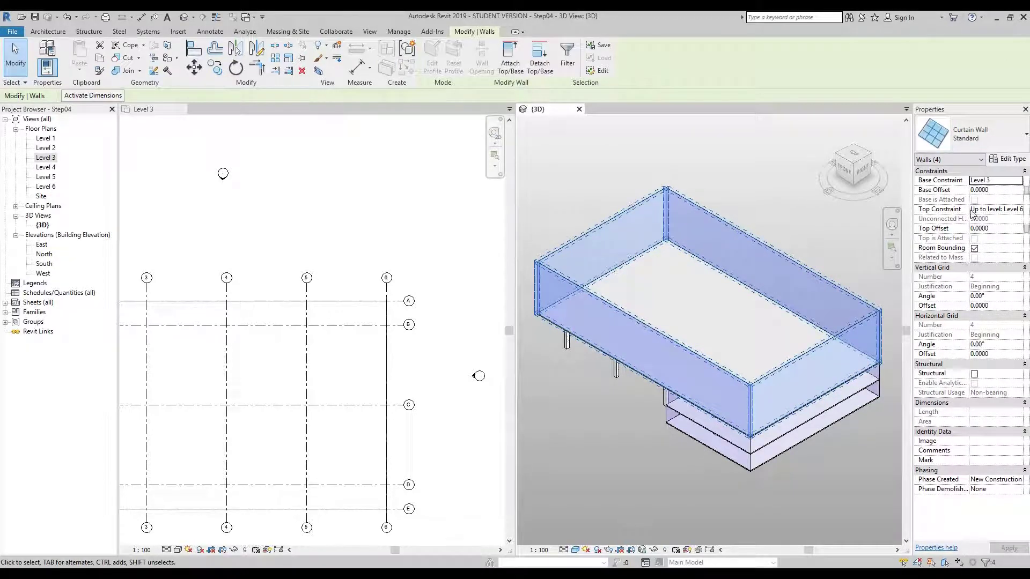
click(1021, 210)
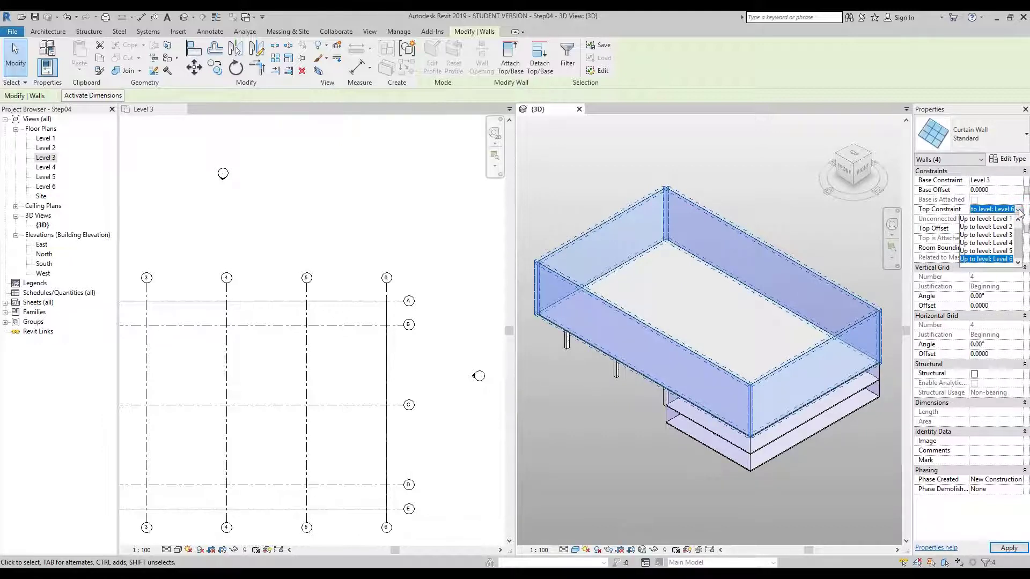
click(986, 251)
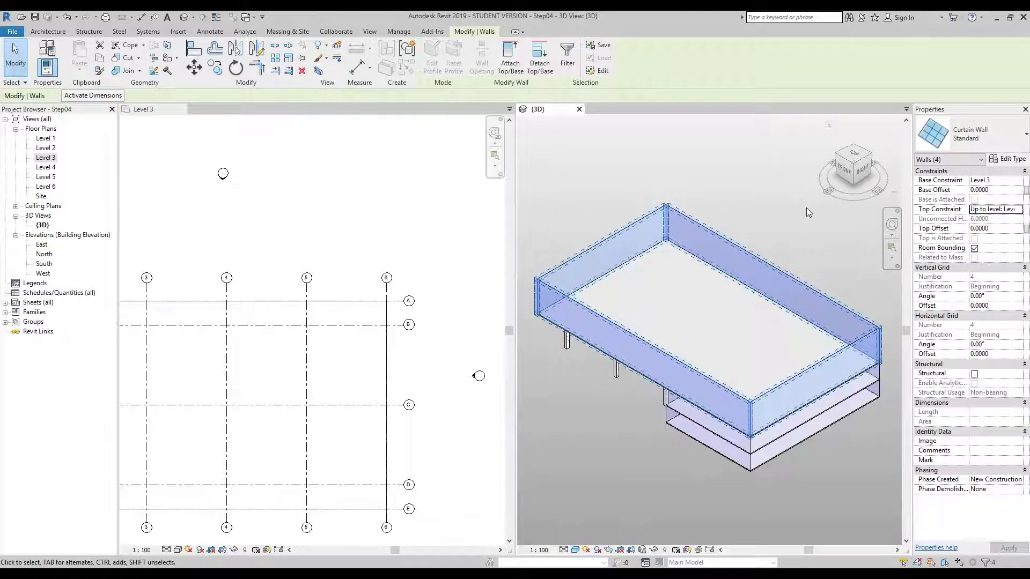
click(1018, 209)
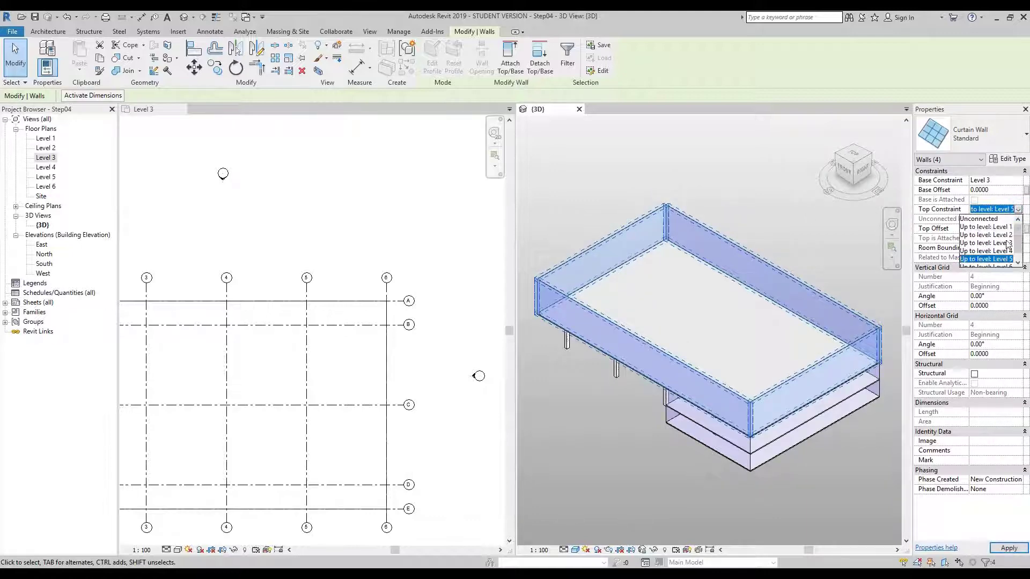
click(997, 251)
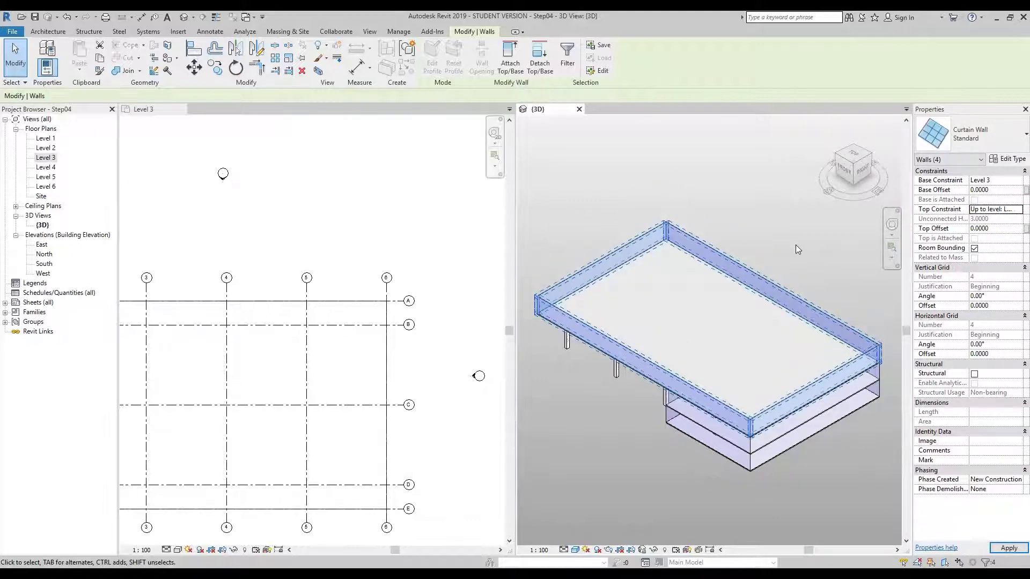
Restore the four curtain walls' top constraint to Up to level: Level 6 and clear the selection.
click(1019, 209)
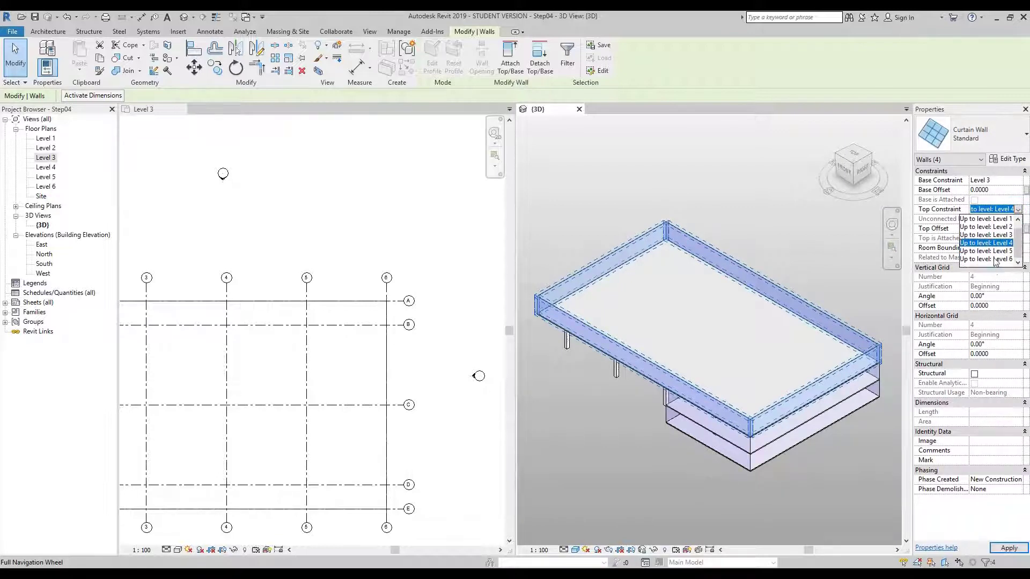
click(993, 261)
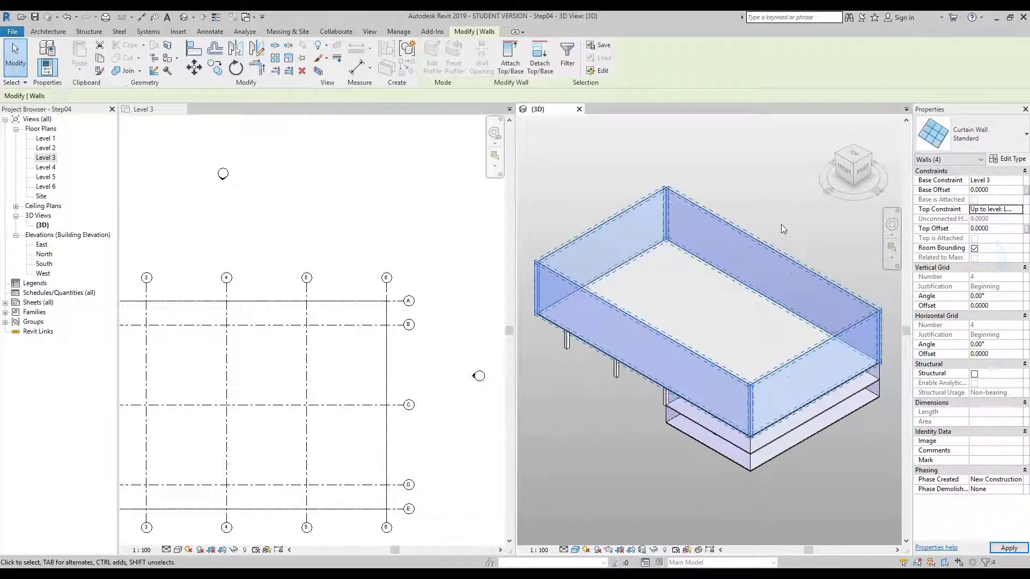
click(561, 149)
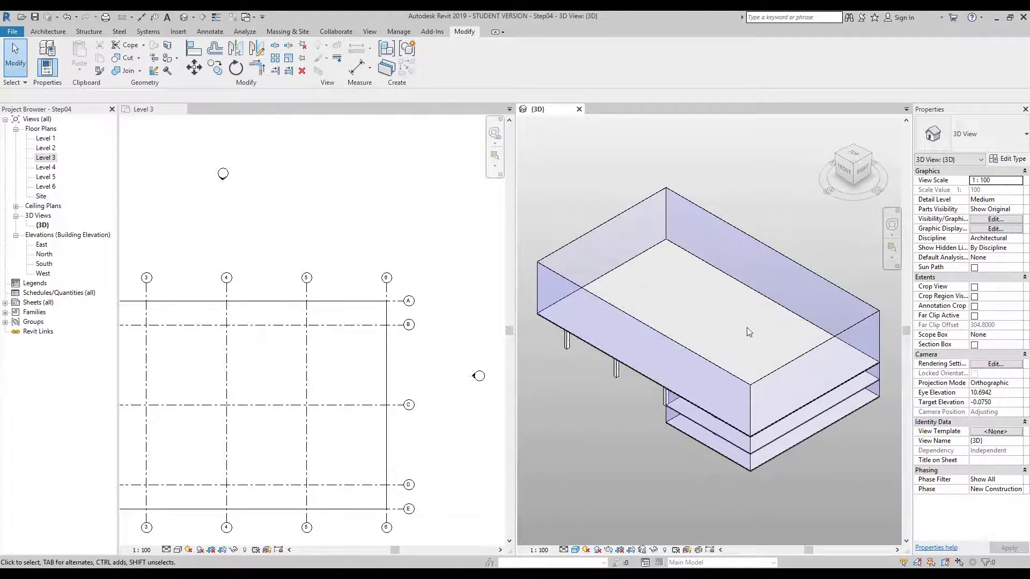
Enable selecting elements by face and copy the Level 3 floor slab to the clipboard.
click(945, 563)
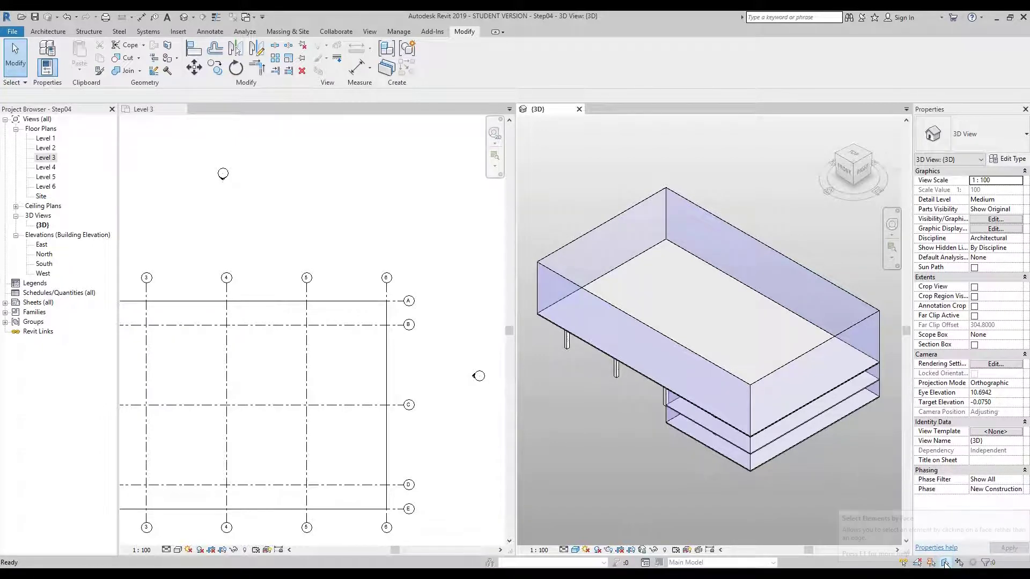
click(676, 299)
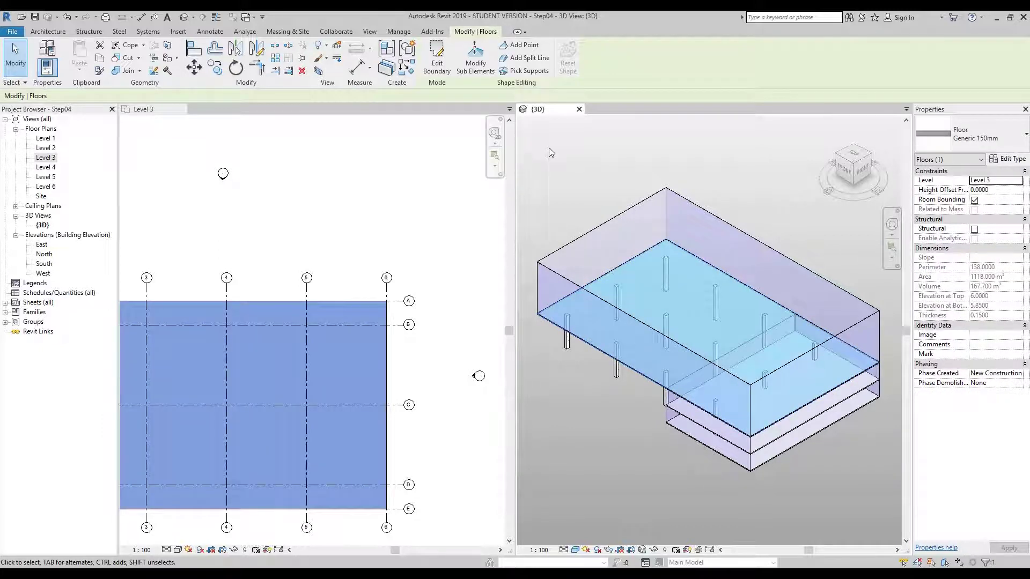
click(100, 60)
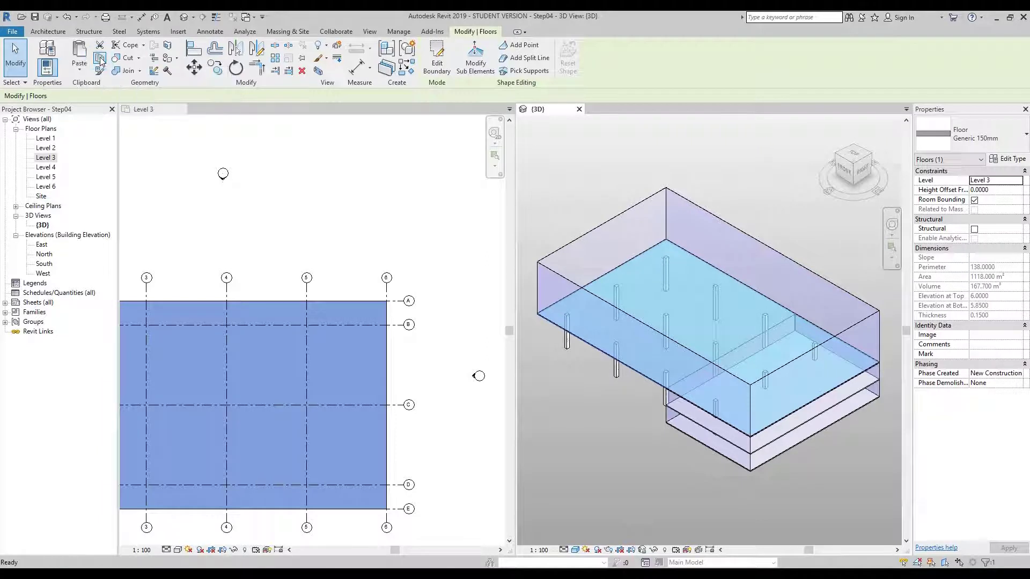
Paste the copied floor aligned to Levels 4, 5 and 6, and clear the selection.
click(84, 69)
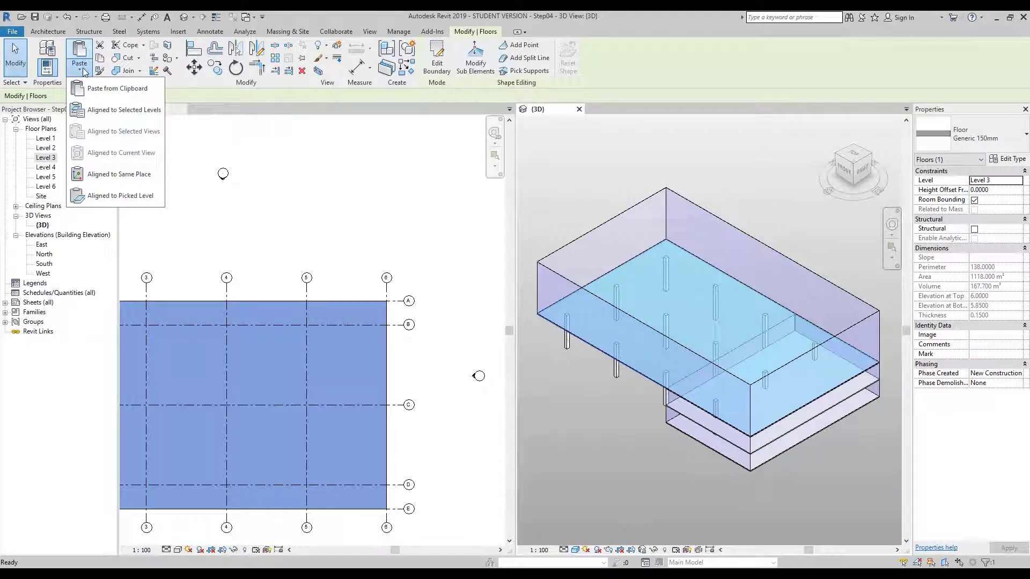
click(127, 110)
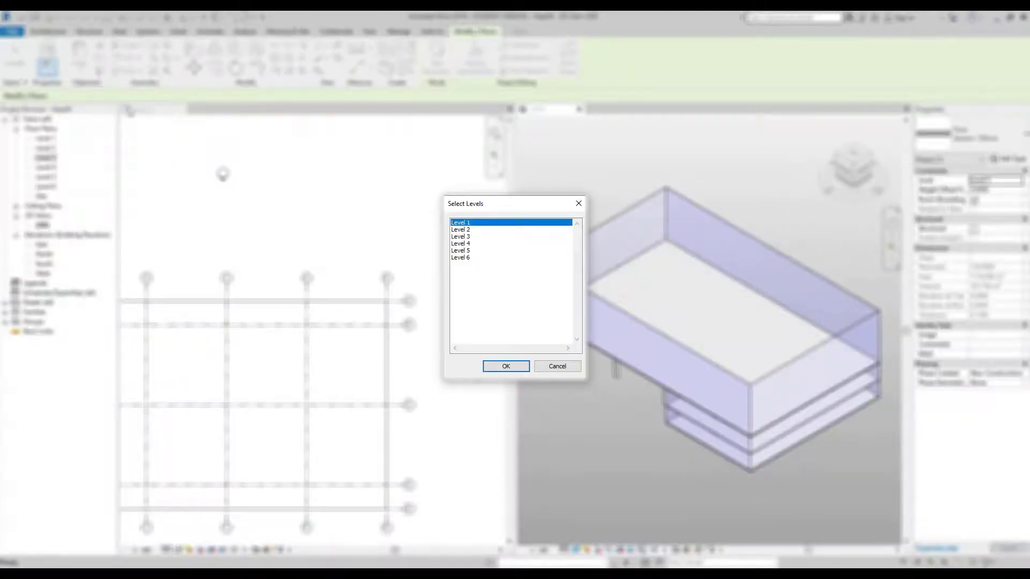
click(469, 259)
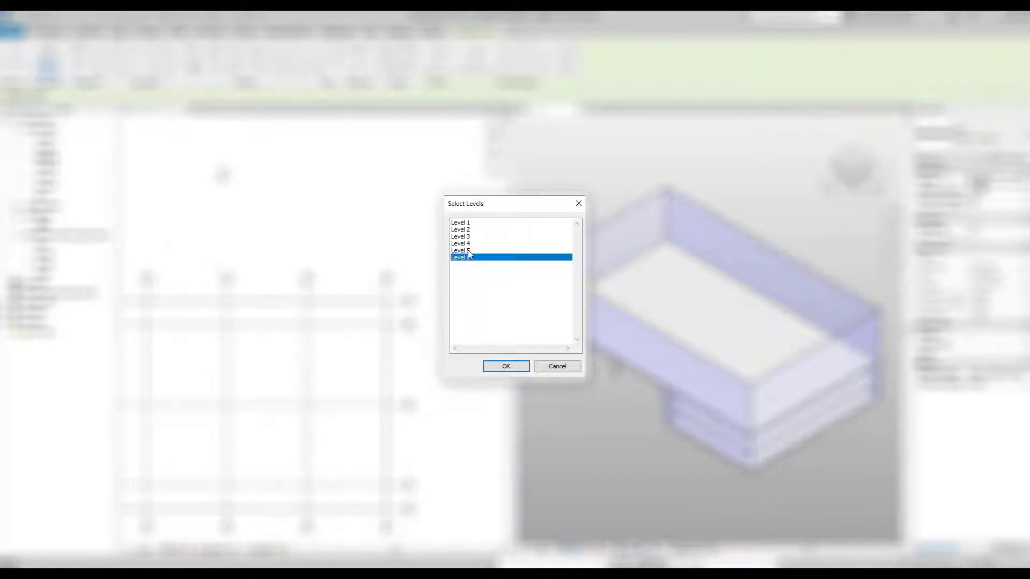
ctrl+click(469, 250)
ctrl+click(467, 243)
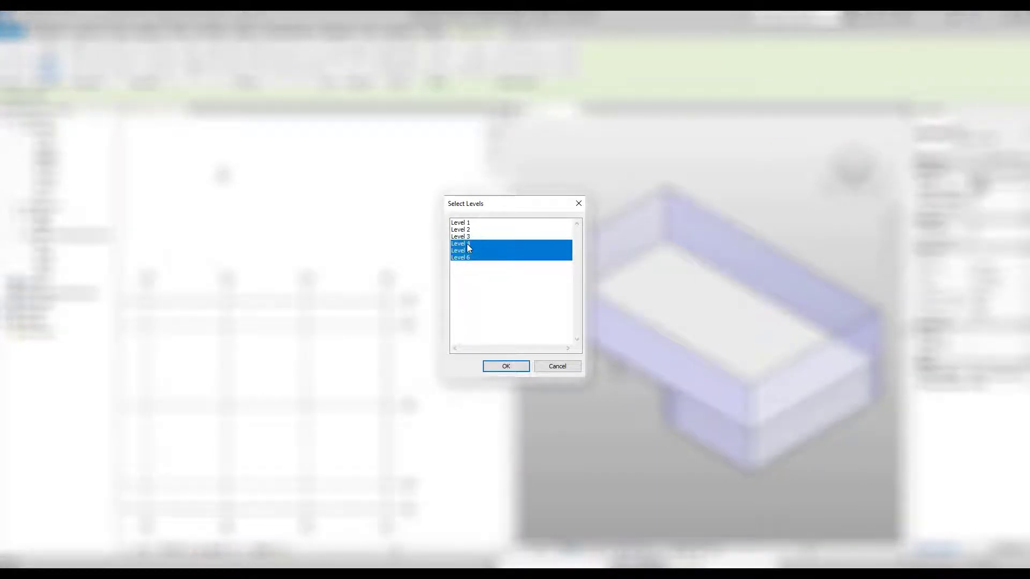
click(509, 366)
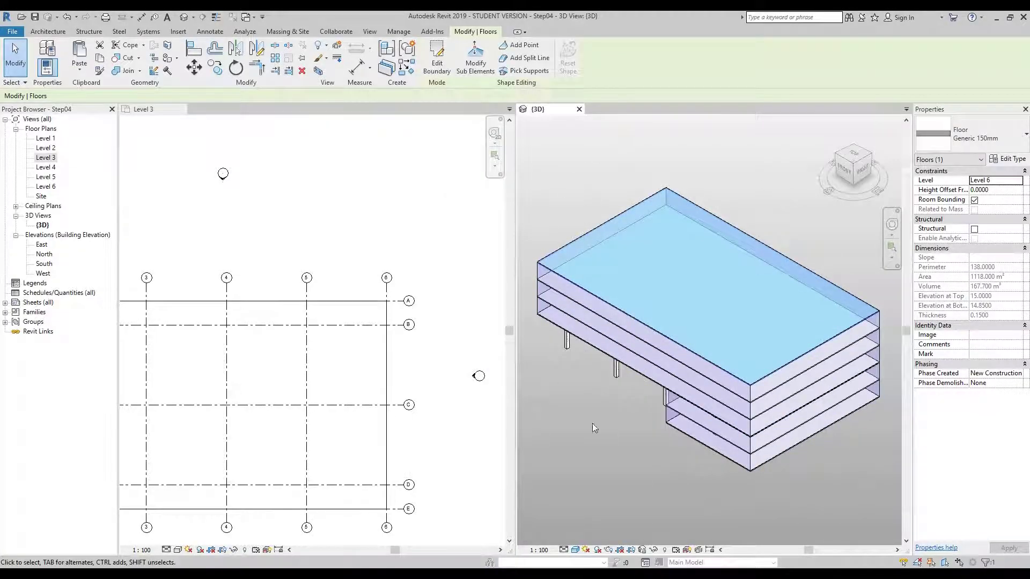
click(588, 157)
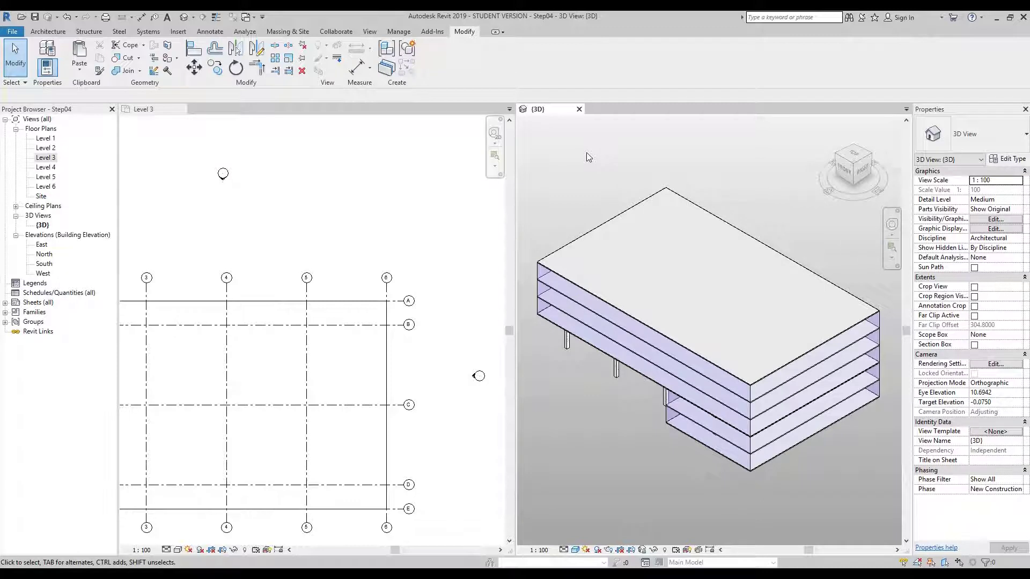
Examine the building's curtain walls and stacked floors from all its corners in the 3D view.
click(893, 225)
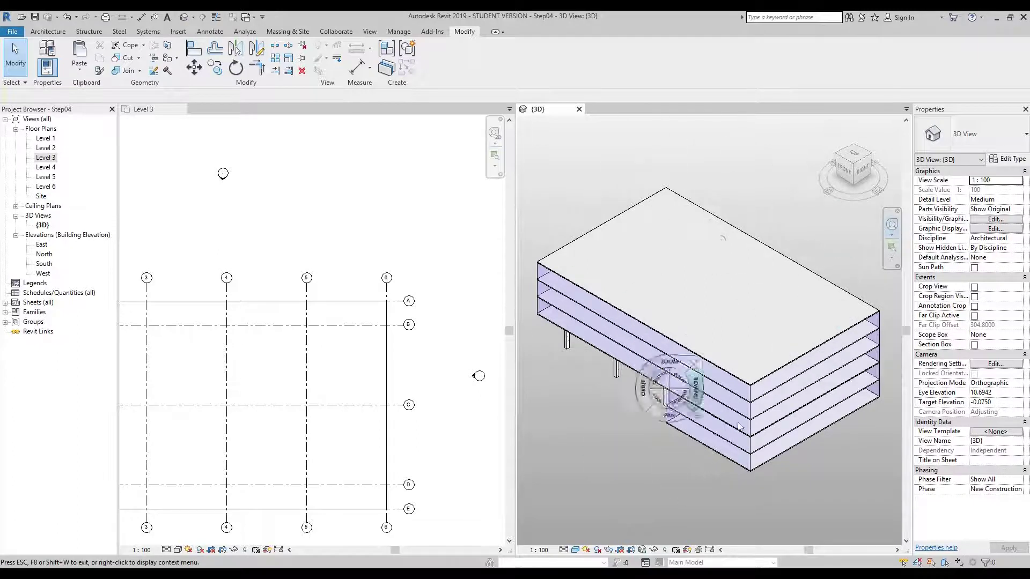
click(711, 276)
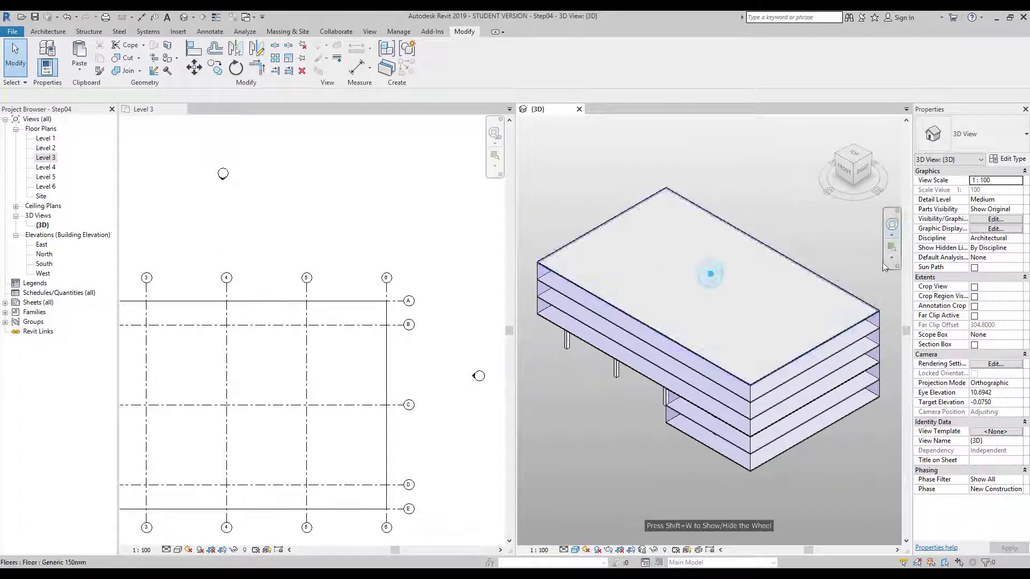
click(892, 225)
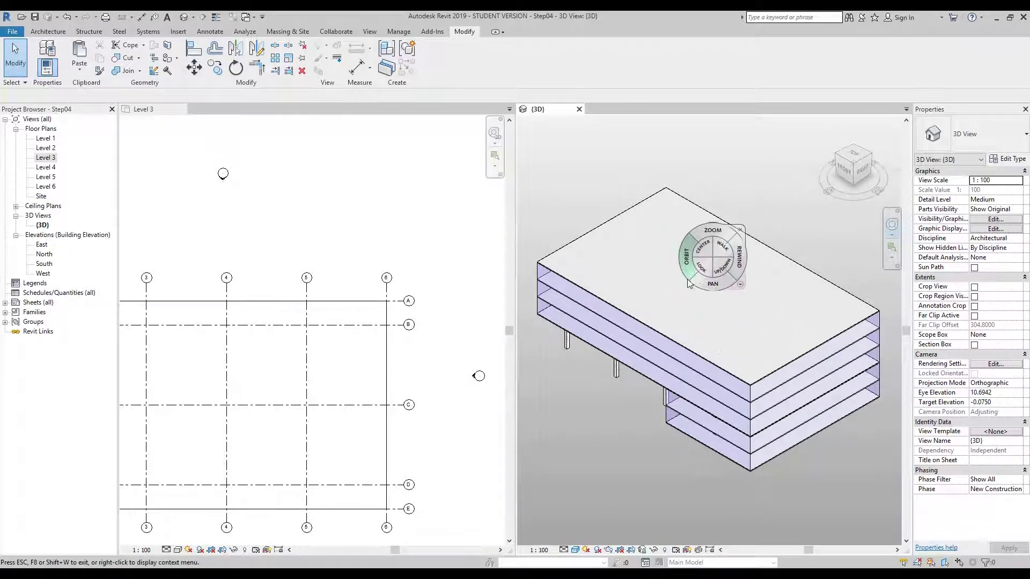
drag(687, 262, 558, 250)
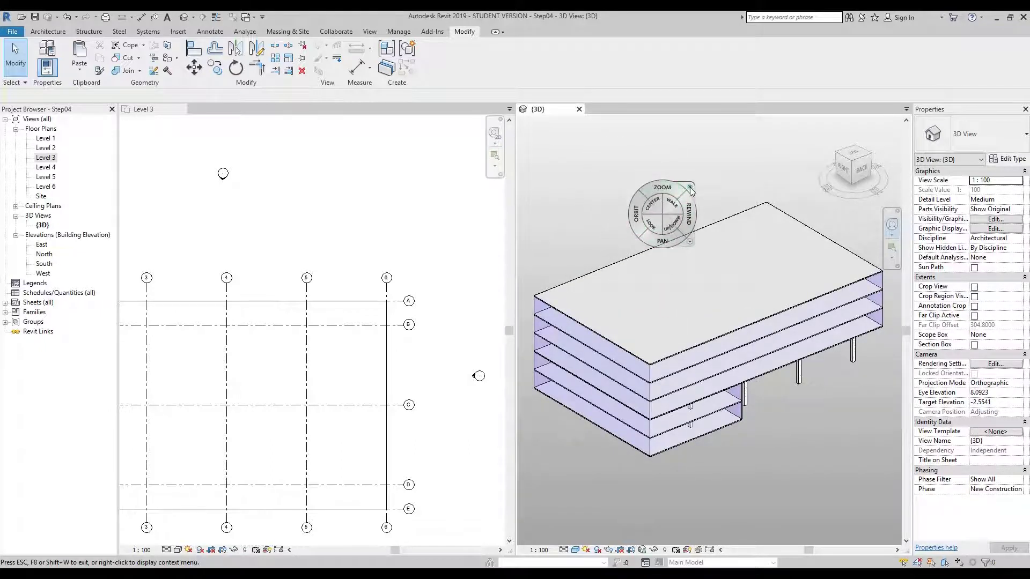
click(690, 188)
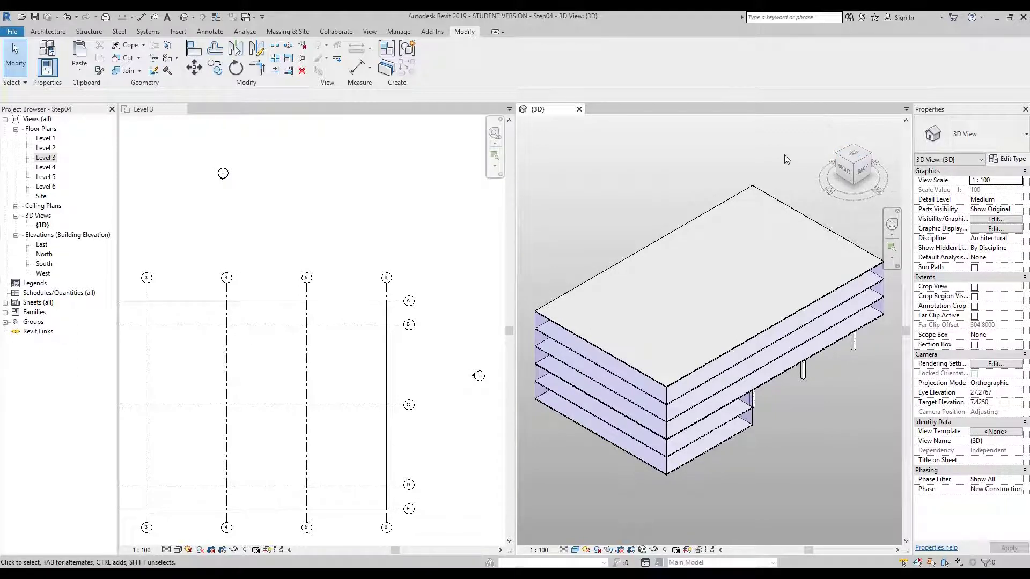
click(837, 158)
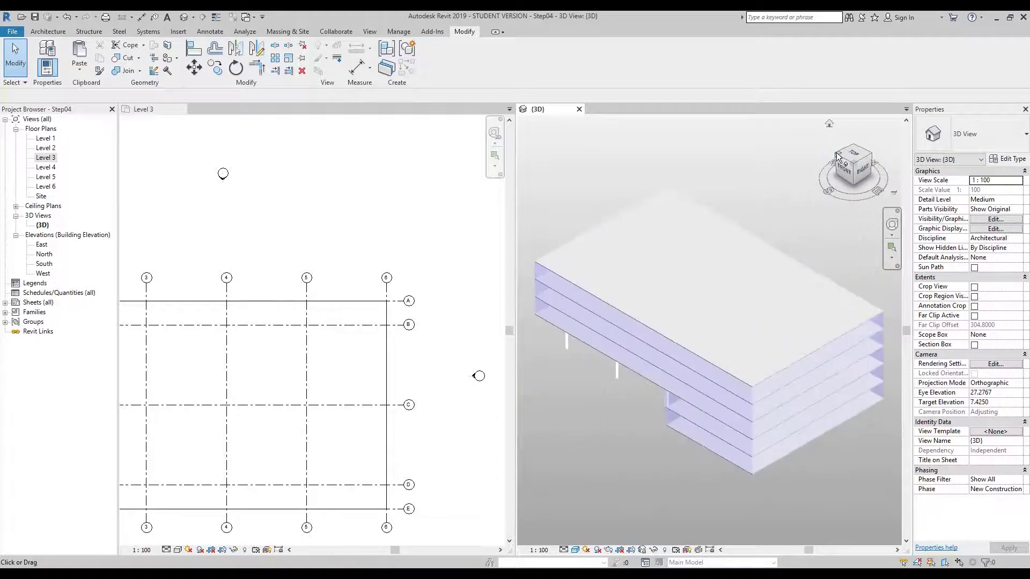
click(839, 157)
click(839, 156)
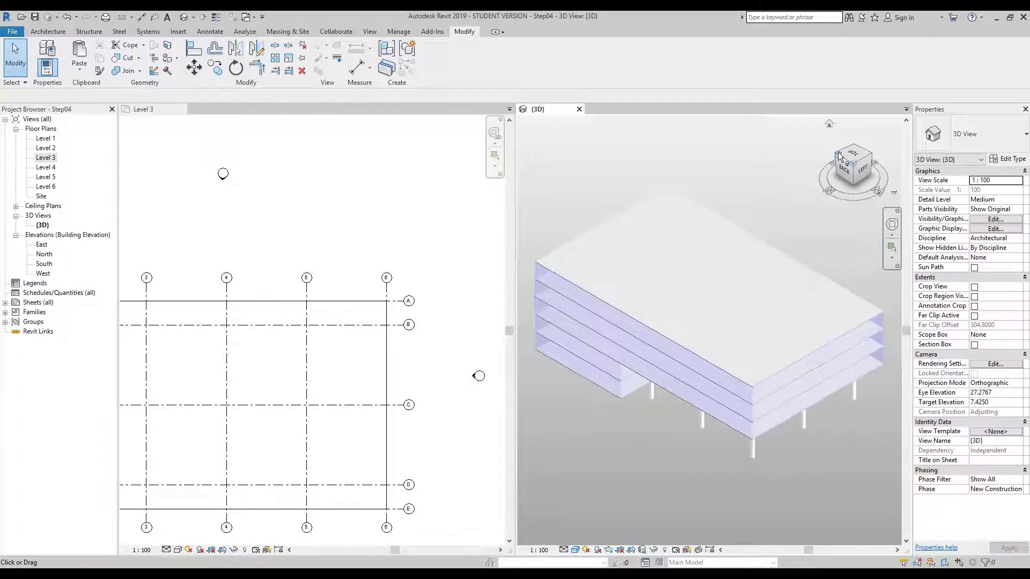
click(839, 156)
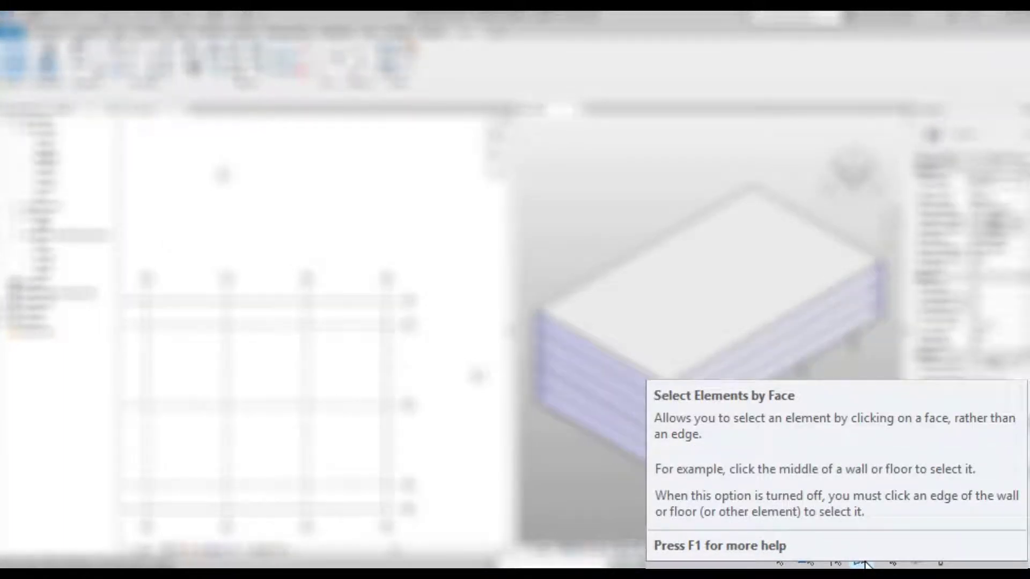
Change the upper curtain walls on grid lines A and 6 to the basic wall type Exterior Wall - MPK.
click(864, 562)
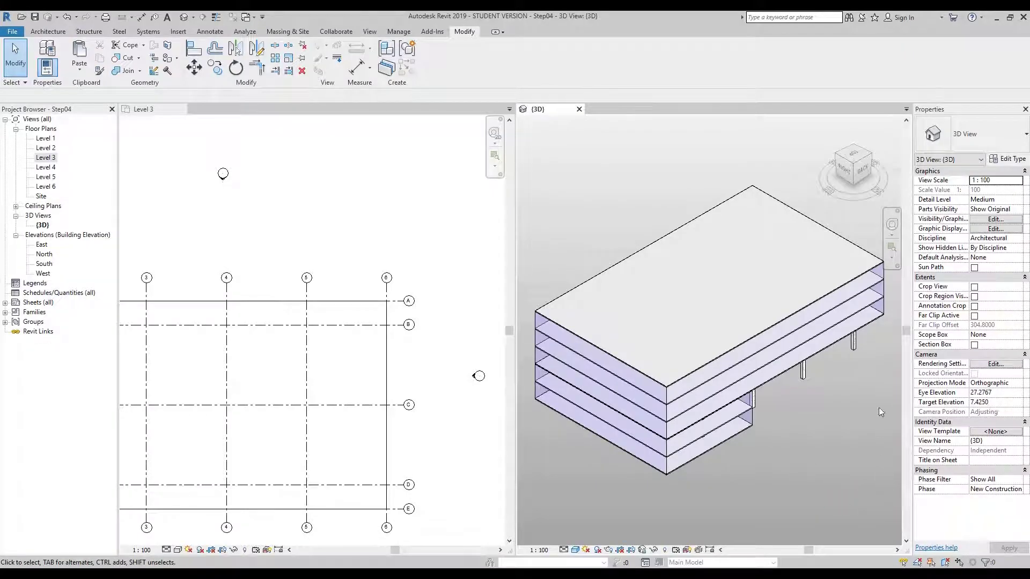
click(877, 321)
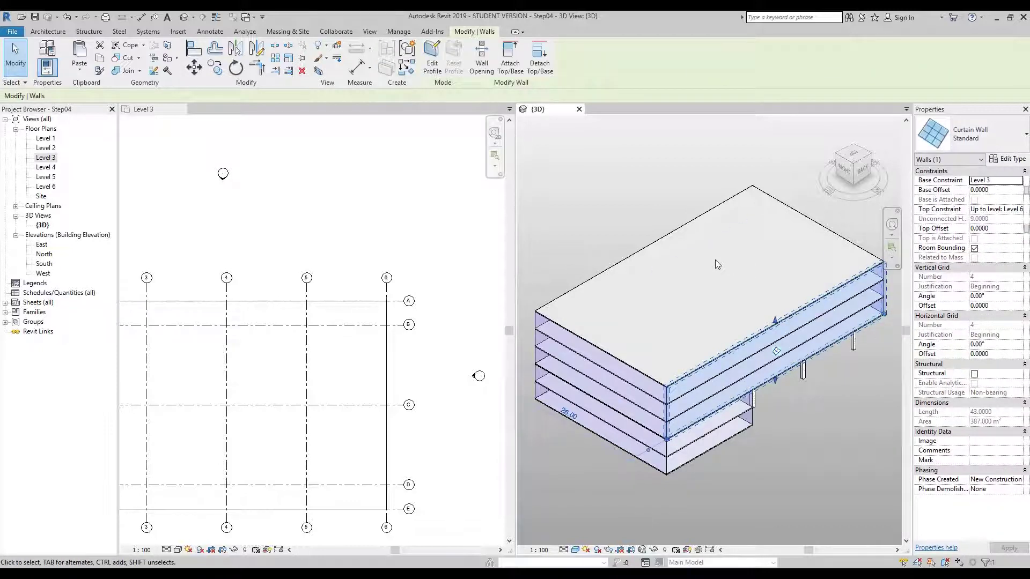
ctrl+click(538, 320)
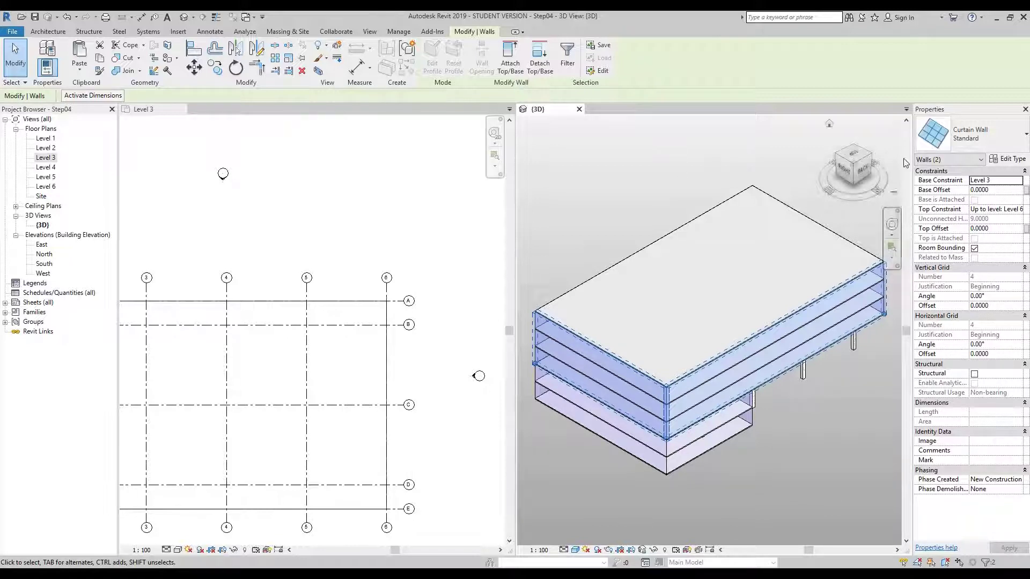
click(982, 138)
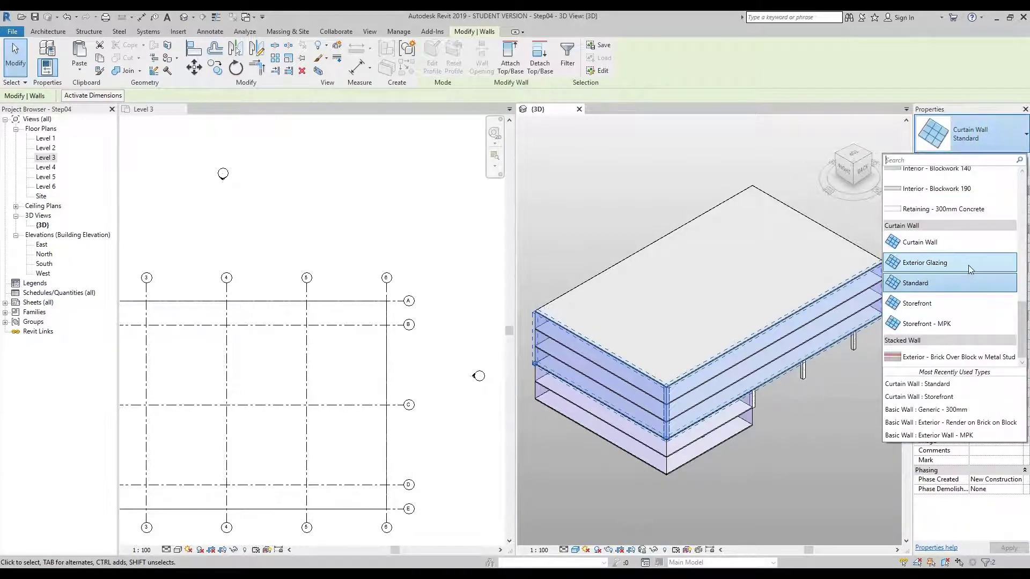
scroll(969, 266, up, 2)
scroll(970, 269, up, 5)
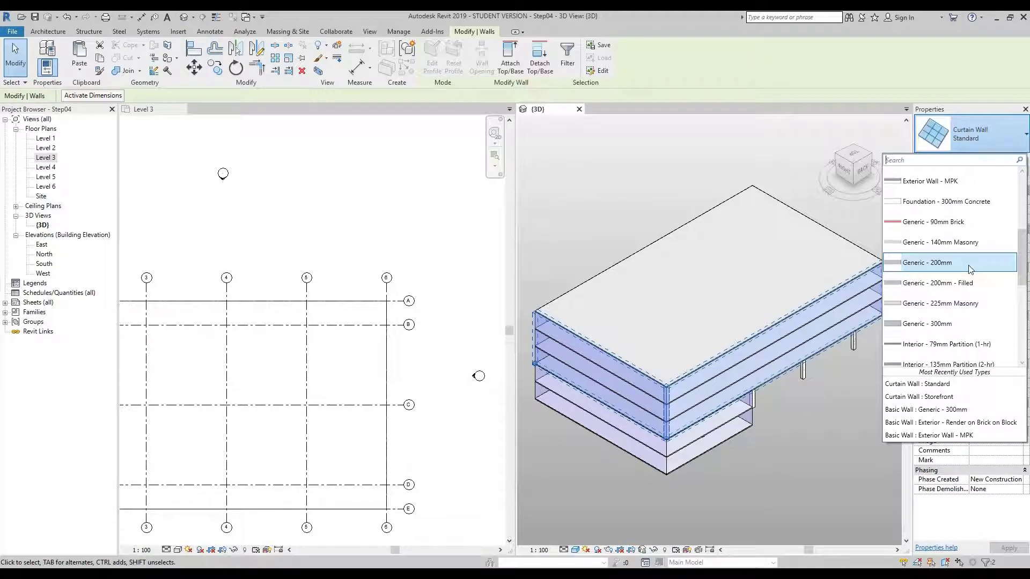
scroll(971, 268, up, 1)
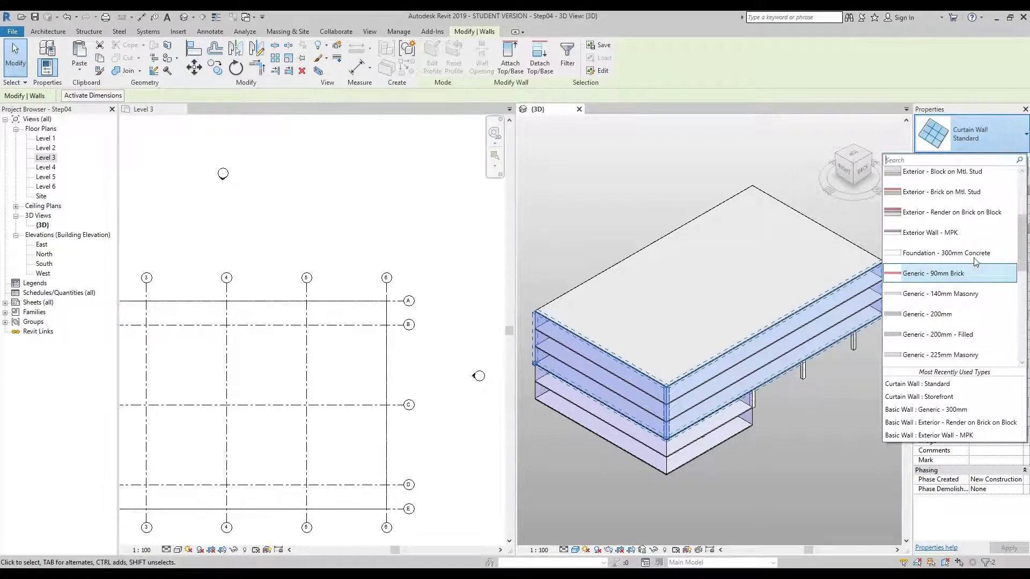
click(939, 234)
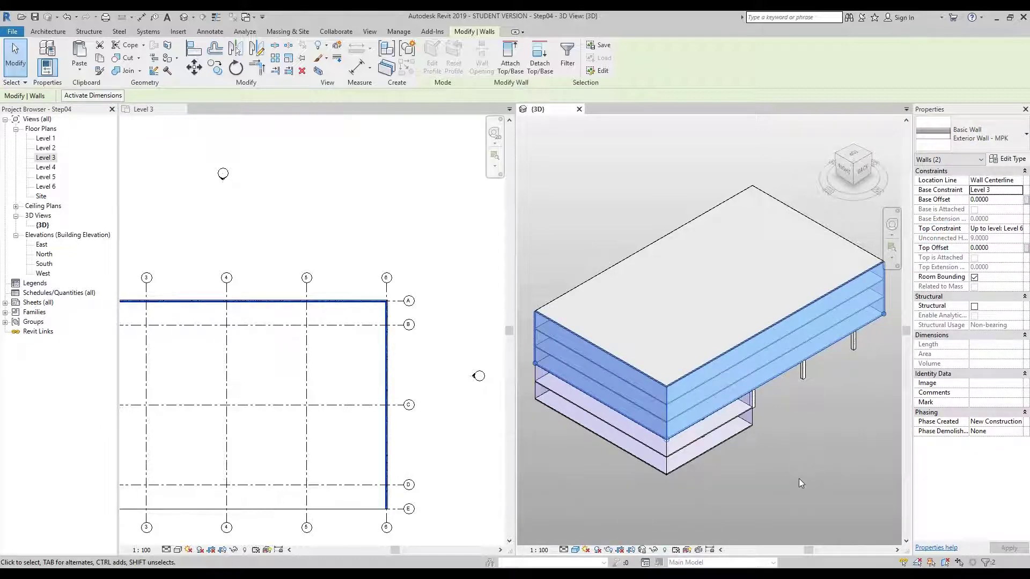
click(819, 486)
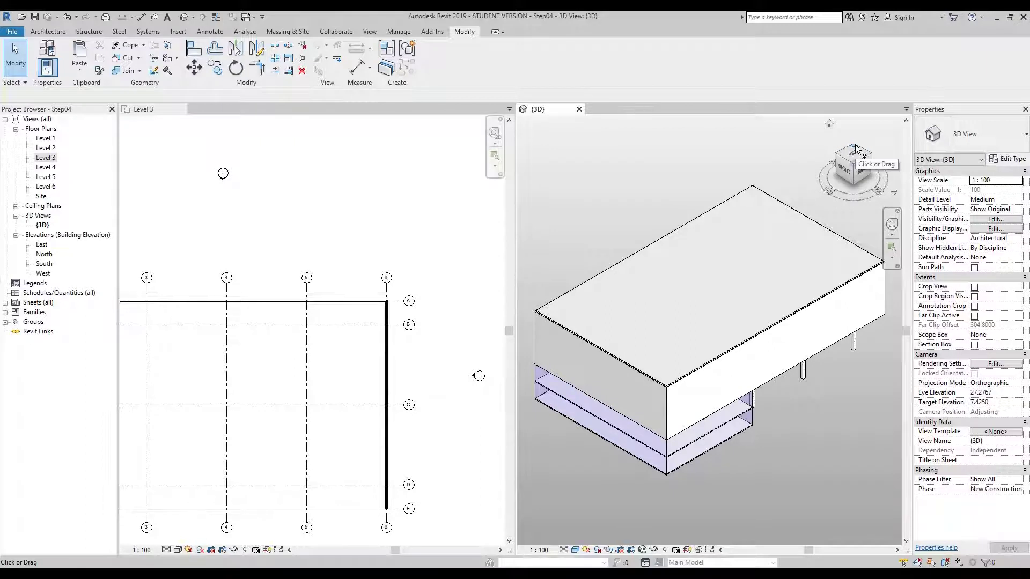
View the building's opposite corner in 3D and switch to the Level 3 floor plan.
click(855, 149)
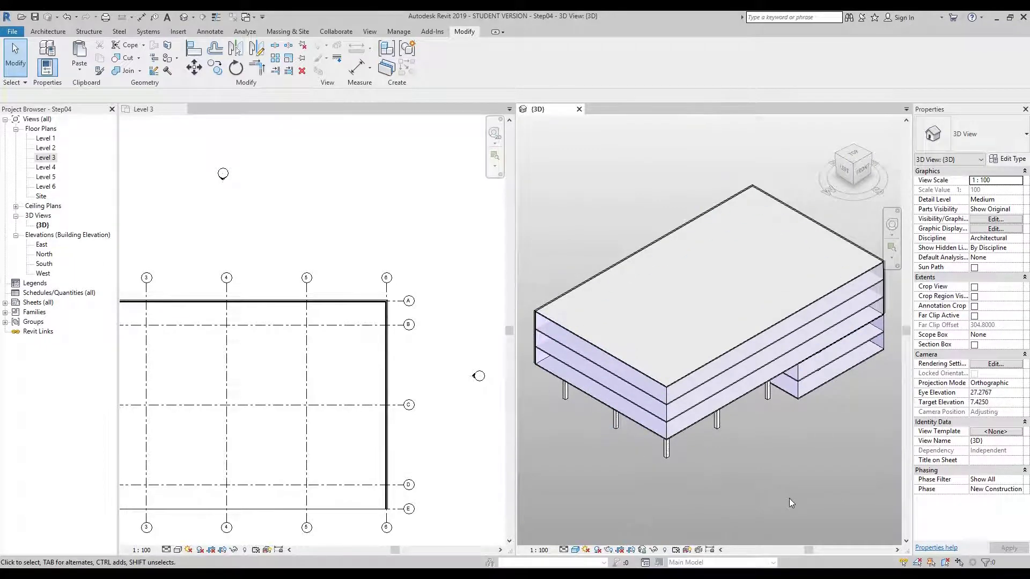
click(440, 214)
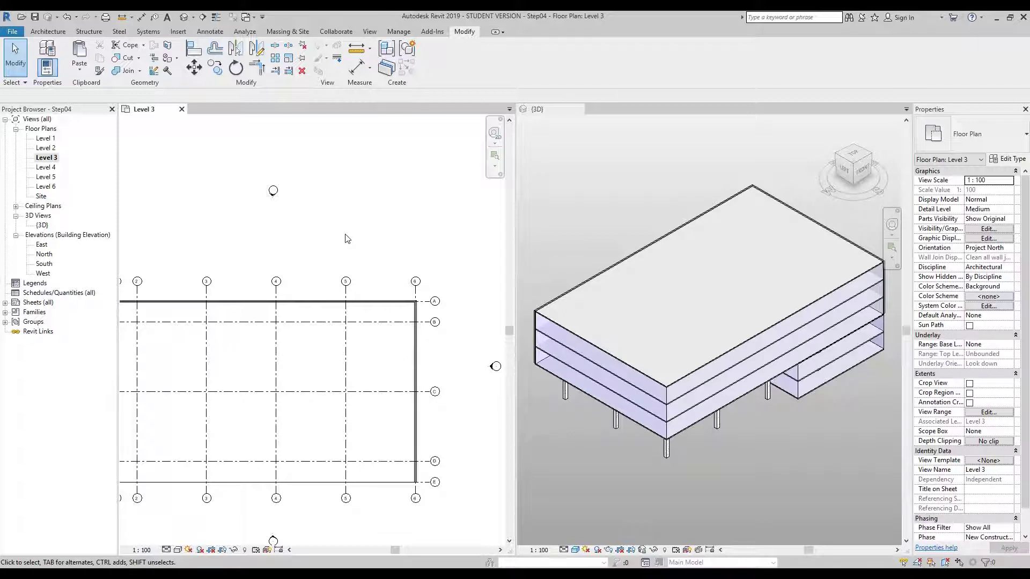
Split the curtain wall on grid line E where it meets grid line 3 in the Level 3 floor plan.
middle_drag(259, 250, 363, 178)
scroll(292, 376, up, 4)
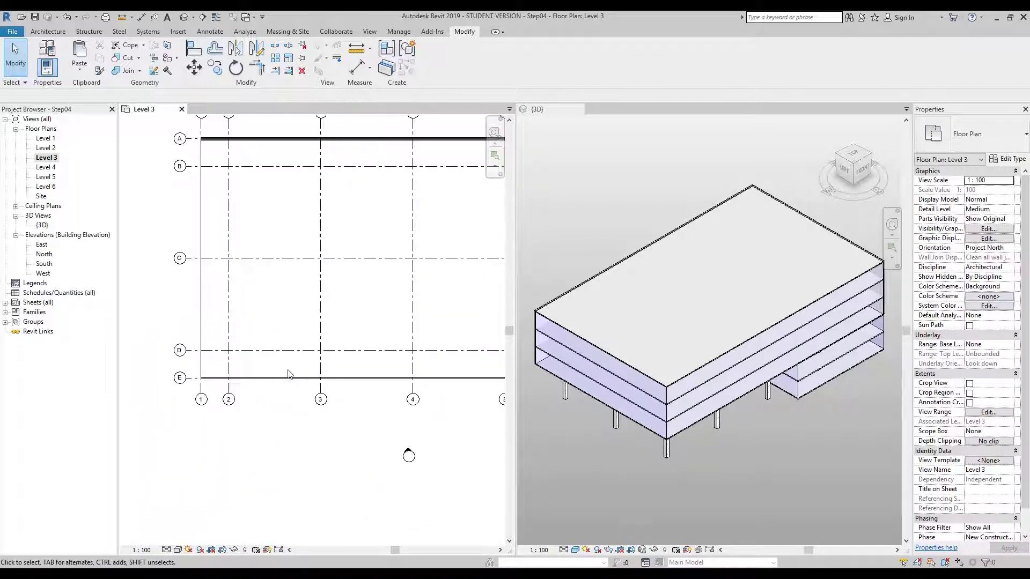
scroll(292, 370, up, 1)
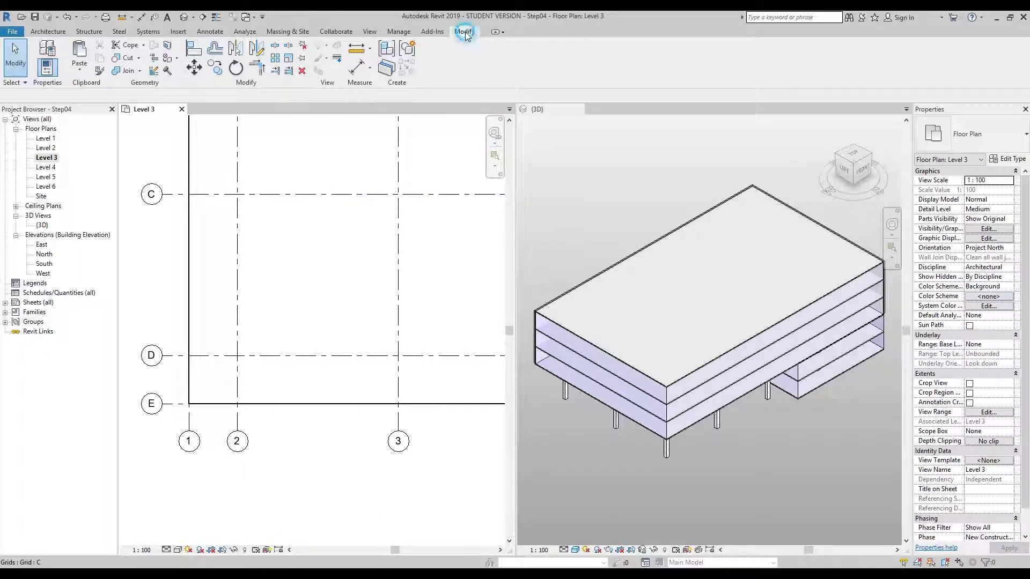
click(276, 47)
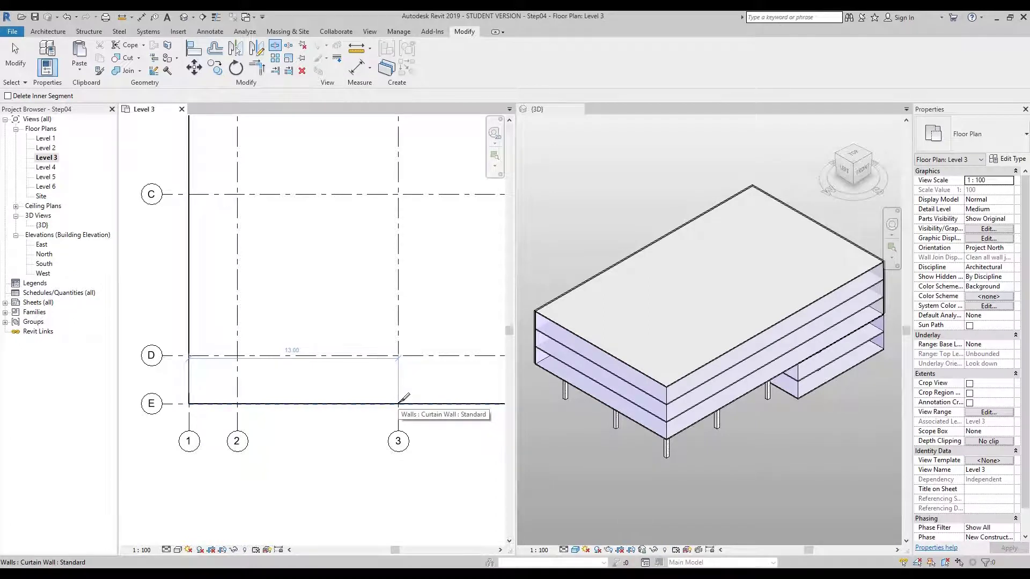
click(401, 402)
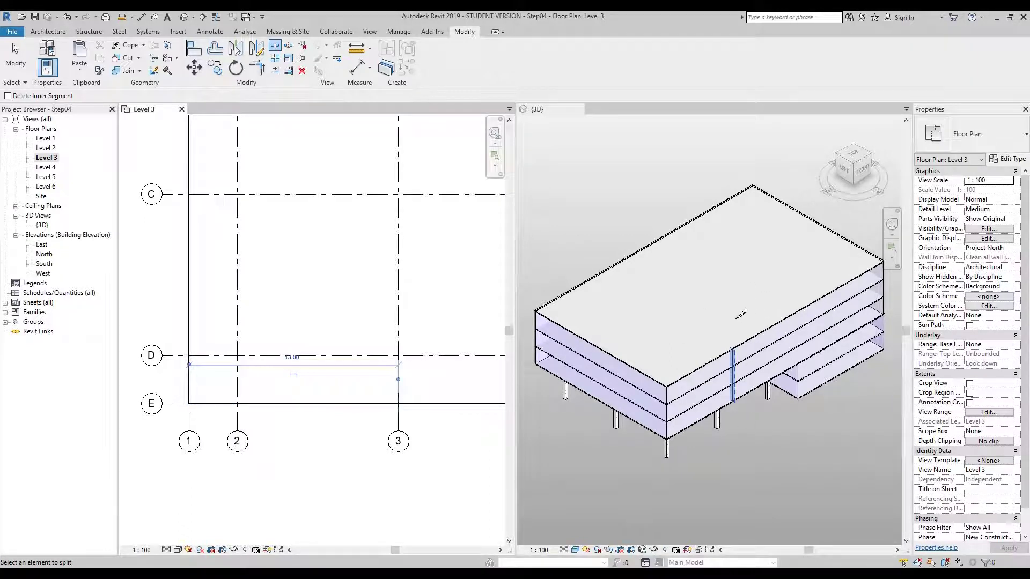
key(Escape)
Check the wall types of the split segment between grid lines 1 and 3 and of the long wall on grid line A in 3D.
click(581, 143)
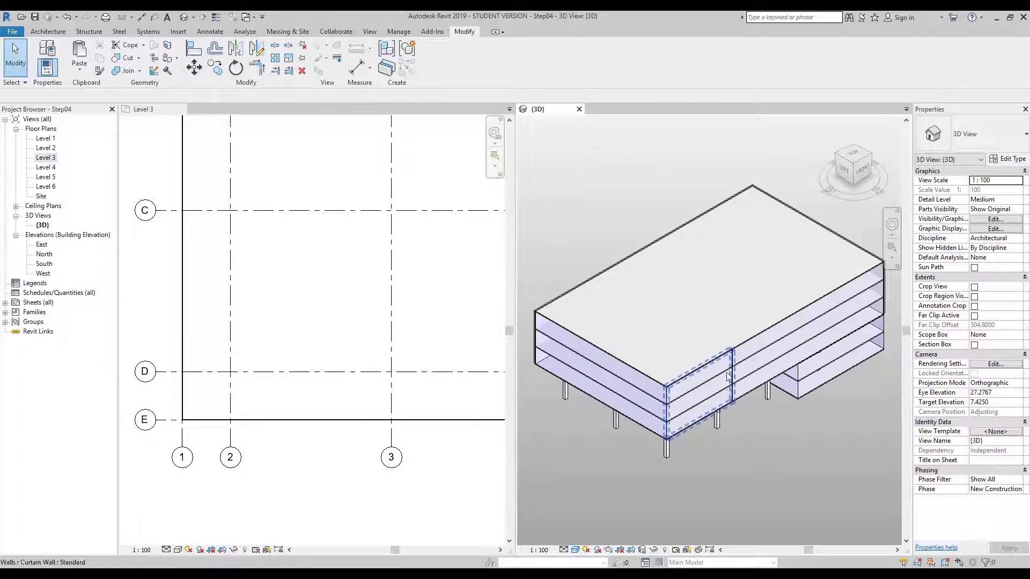
click(705, 420)
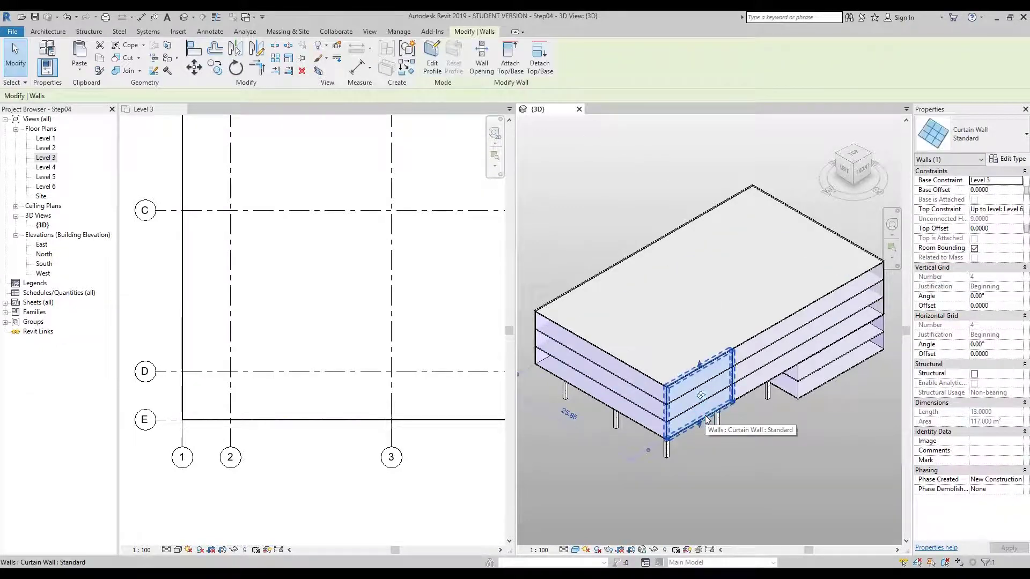
click(604, 172)
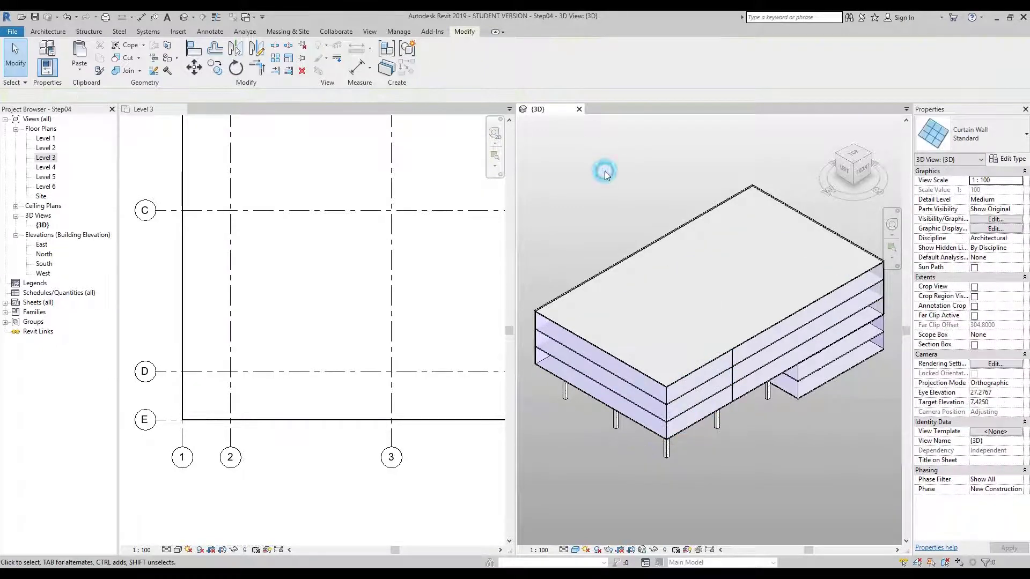
click(613, 260)
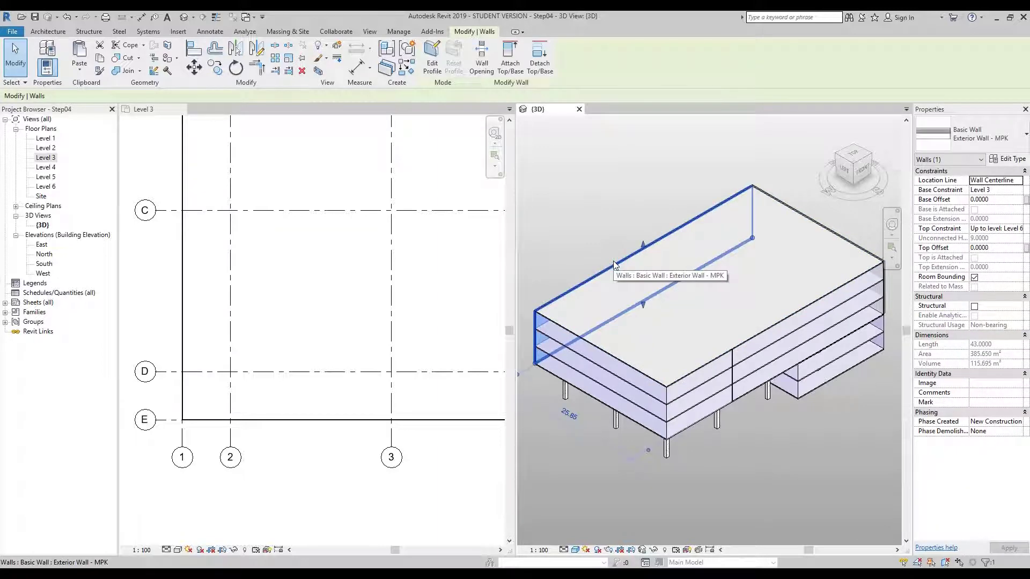
click(596, 202)
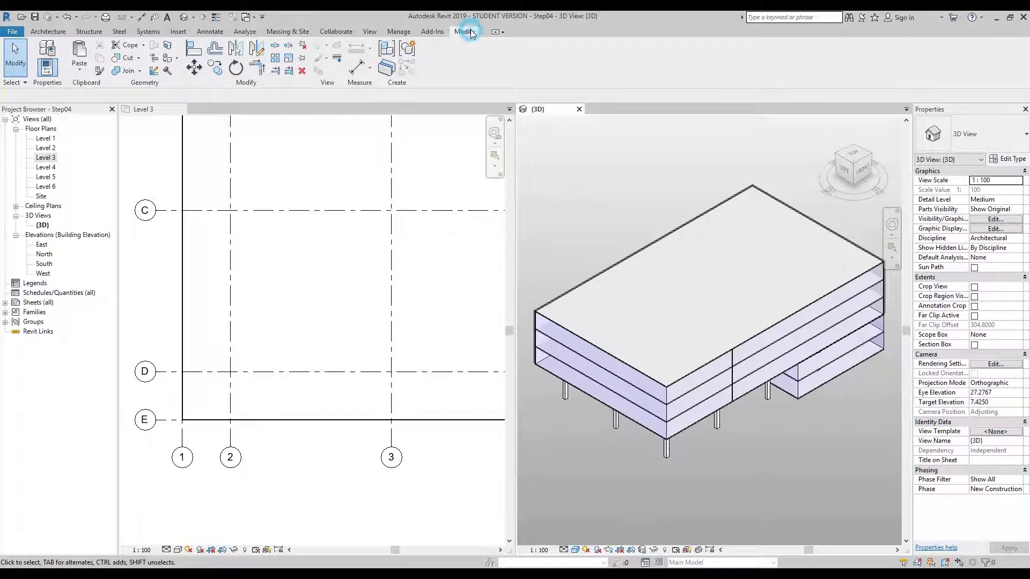
Match the curtain wall segment between grid lines 1 and 3 to the Exterior Wall - MPK type of the wall on grid line A.
click(100, 72)
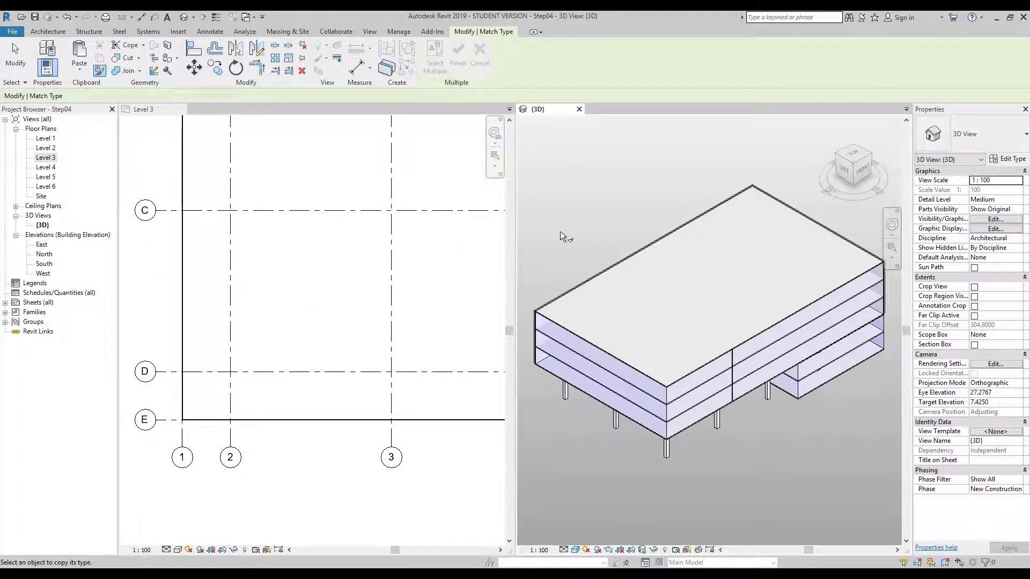
click(596, 273)
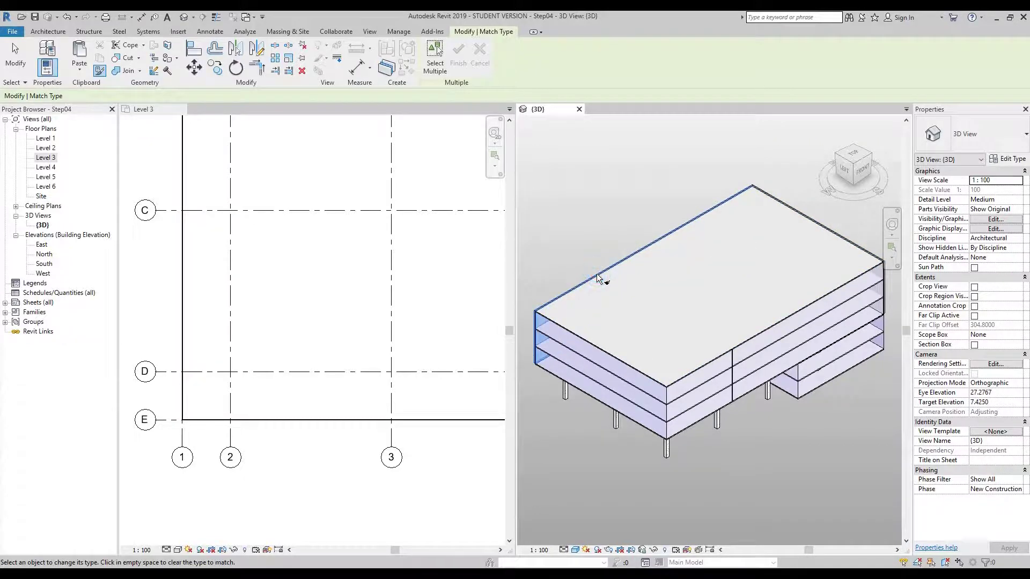
click(717, 413)
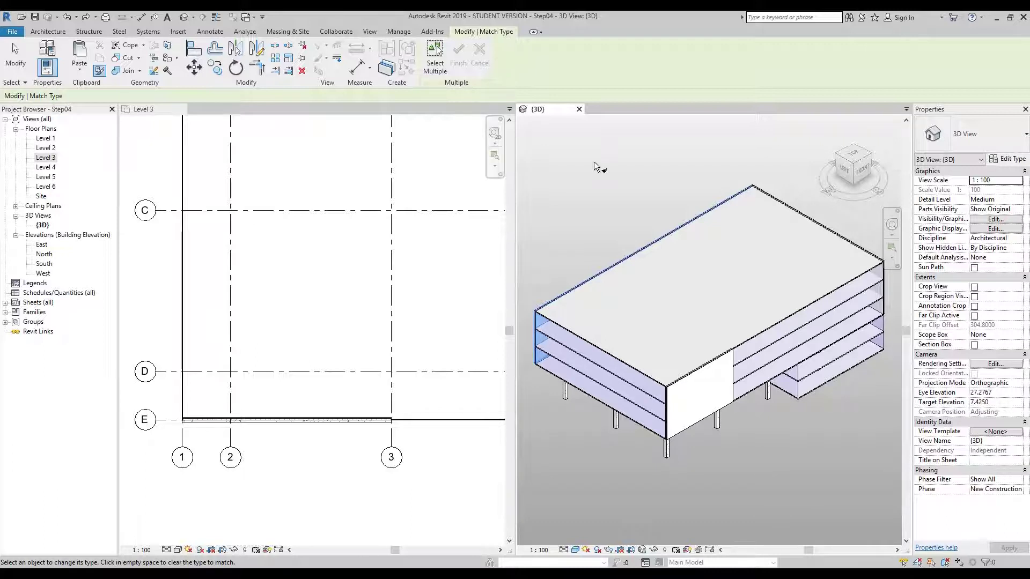
key(Escape)
key(Escape)
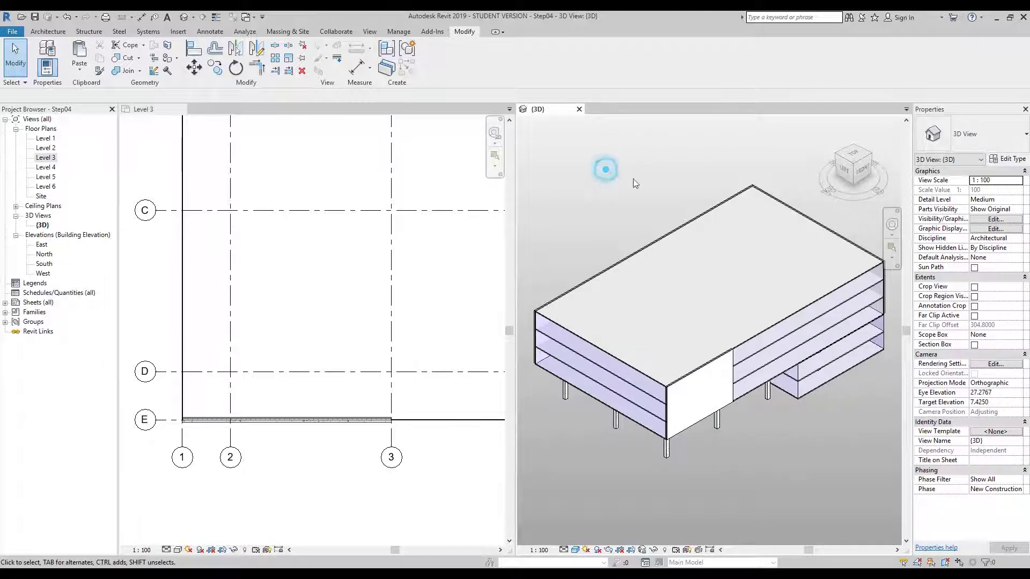
Attach the tops of all 500 x 500mm concrete square columns in the entire project to the Level 6 floor from the front view.
click(862, 170)
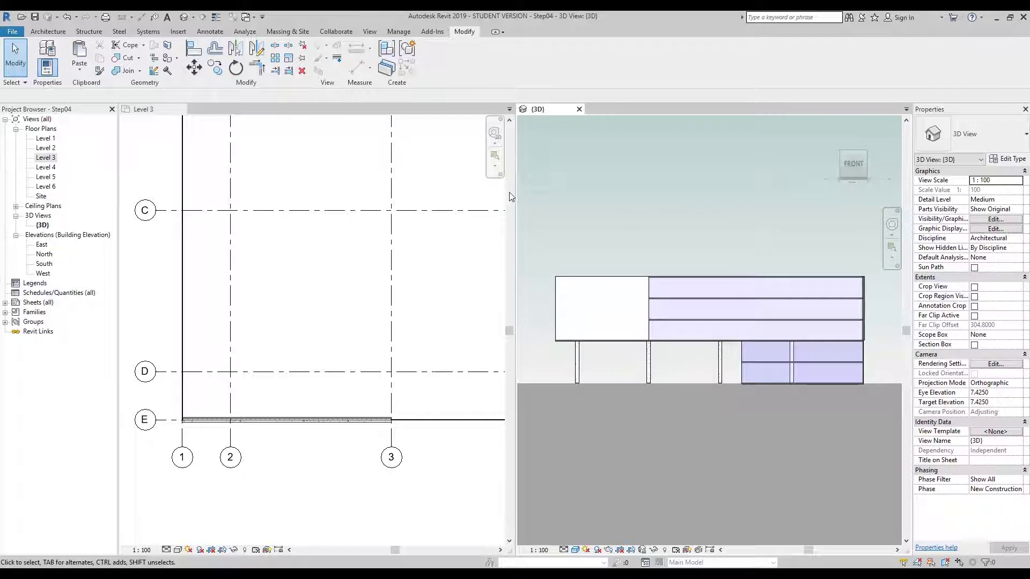
click(579, 364)
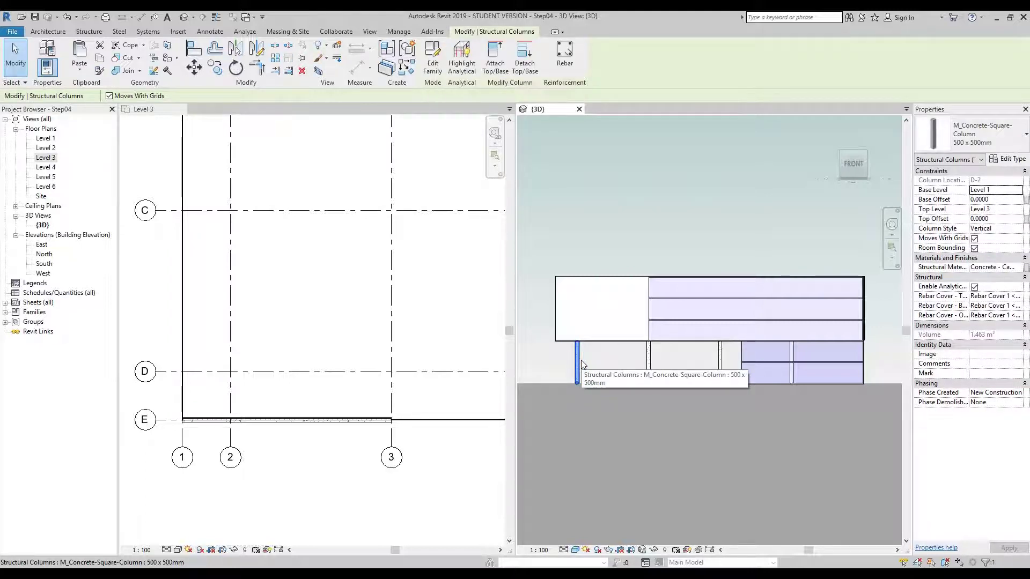
right_click(582, 364)
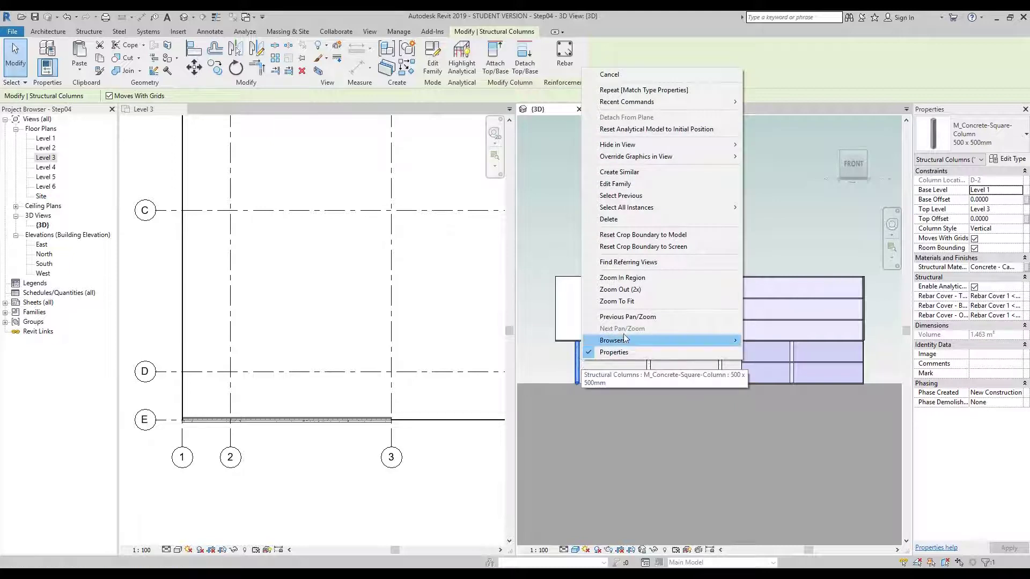
mouse_move(627, 210)
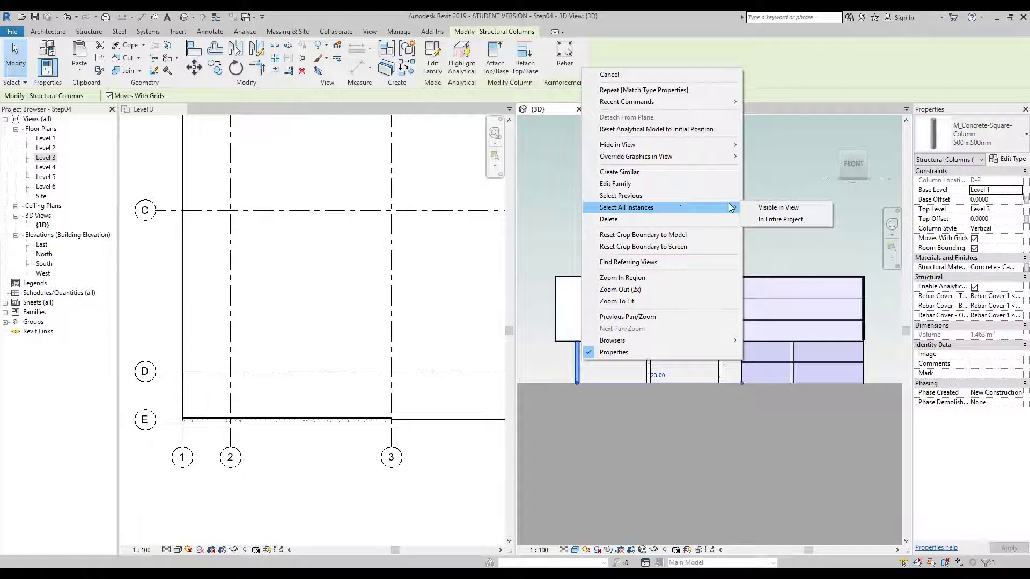
click(789, 221)
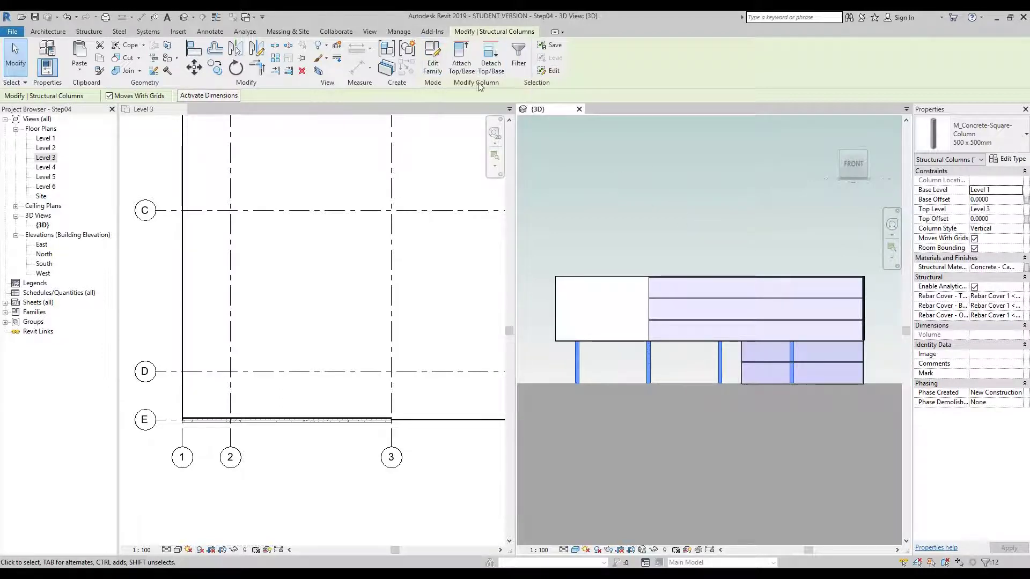
click(460, 57)
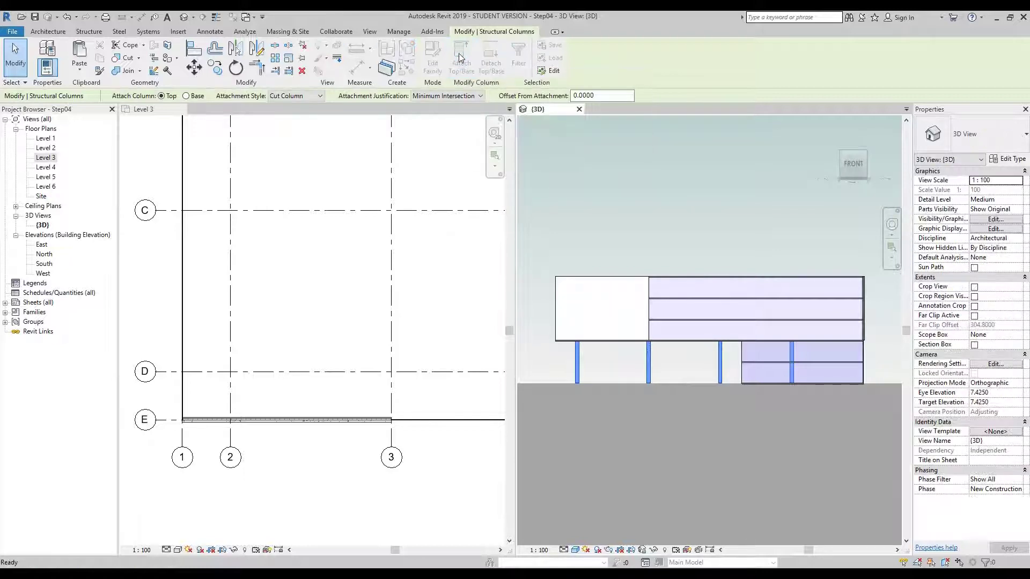
click(681, 277)
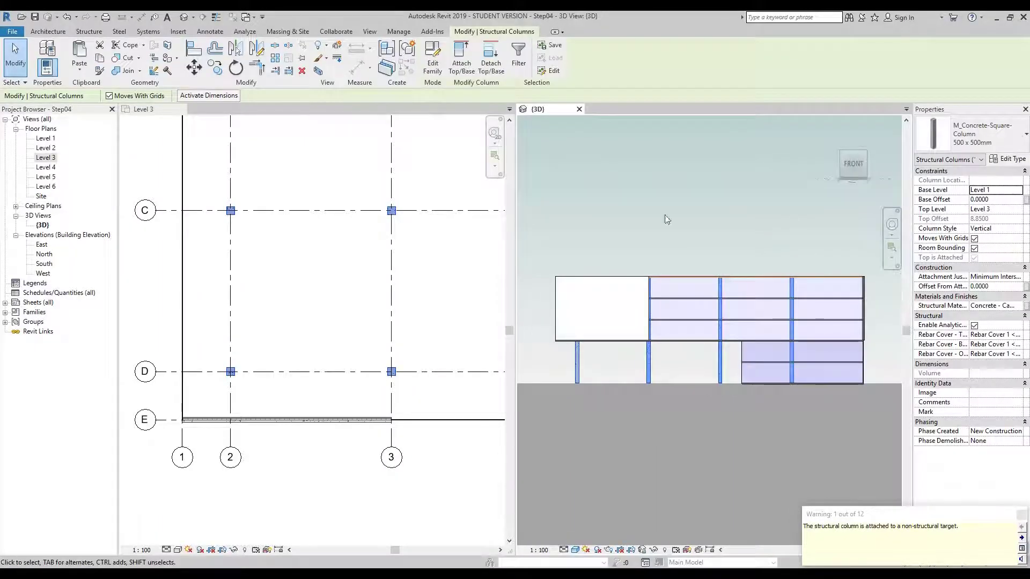
Orbit the building to view the extended columns in 3D, and clear the selection.
click(892, 225)
drag(681, 225, 736, 265)
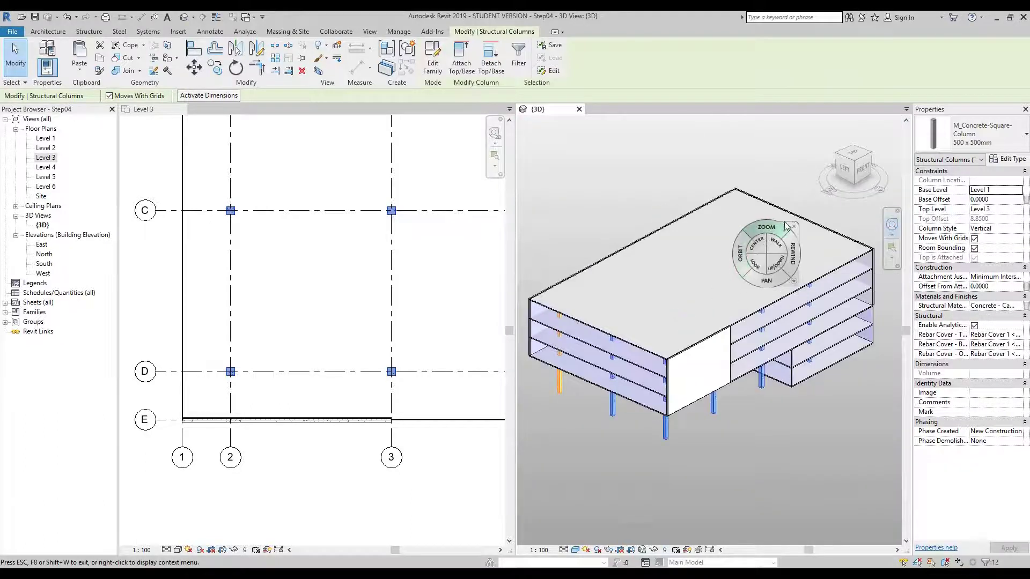
click(804, 214)
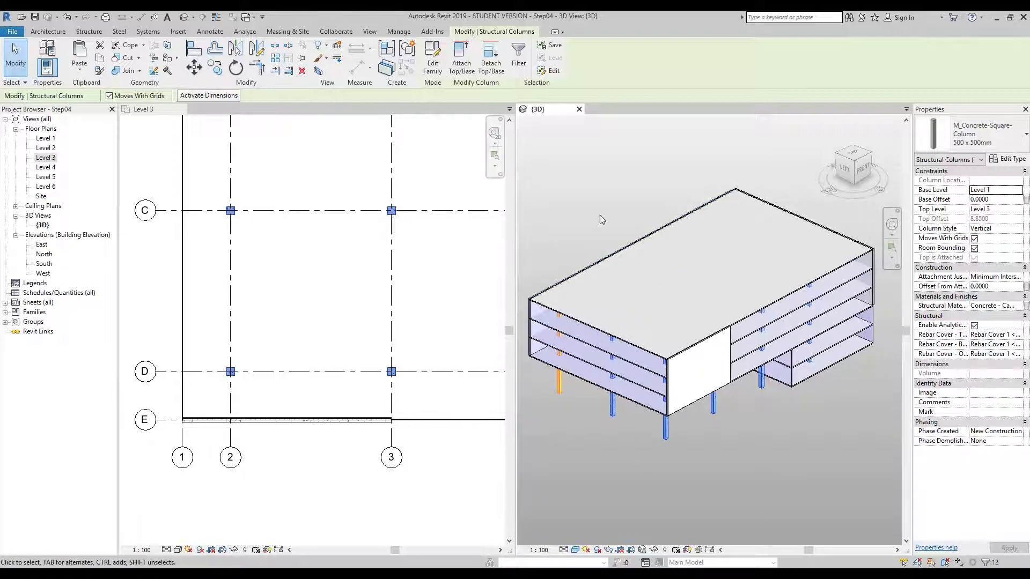
click(594, 187)
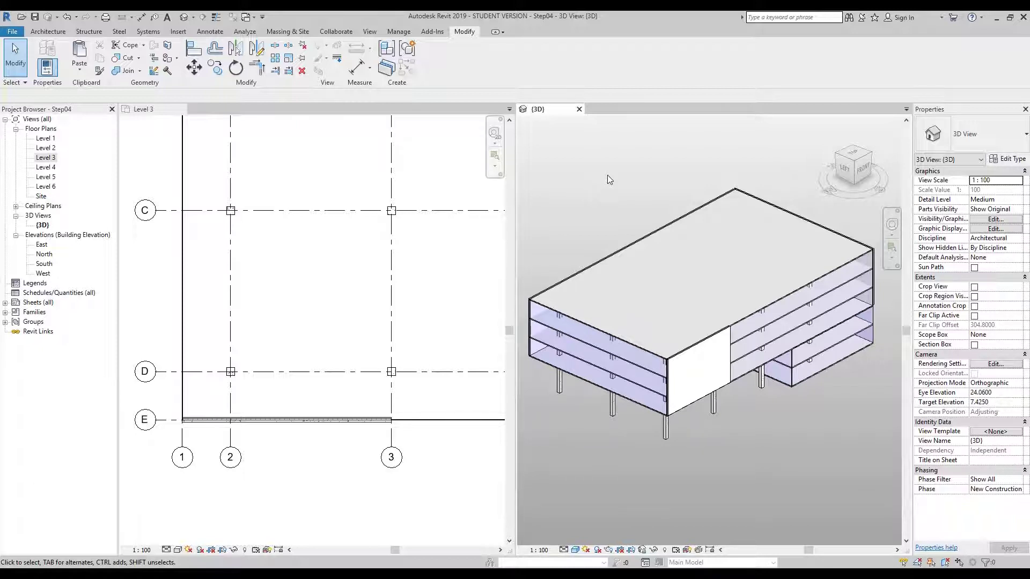
Reselect the structural columns, add the Level 6 floor to the selection, and open the selection filter.
right_click(607, 175)
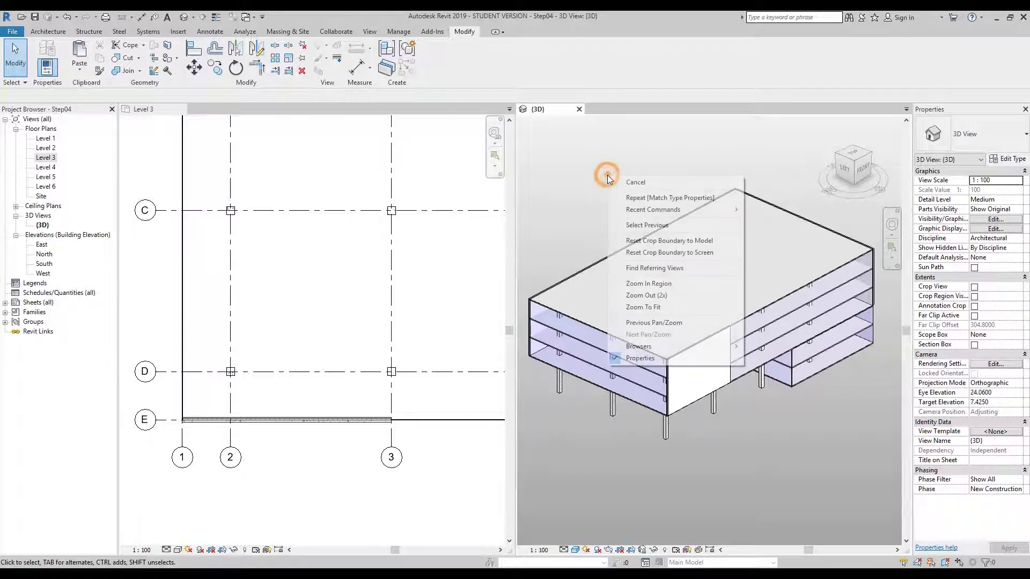
click(663, 226)
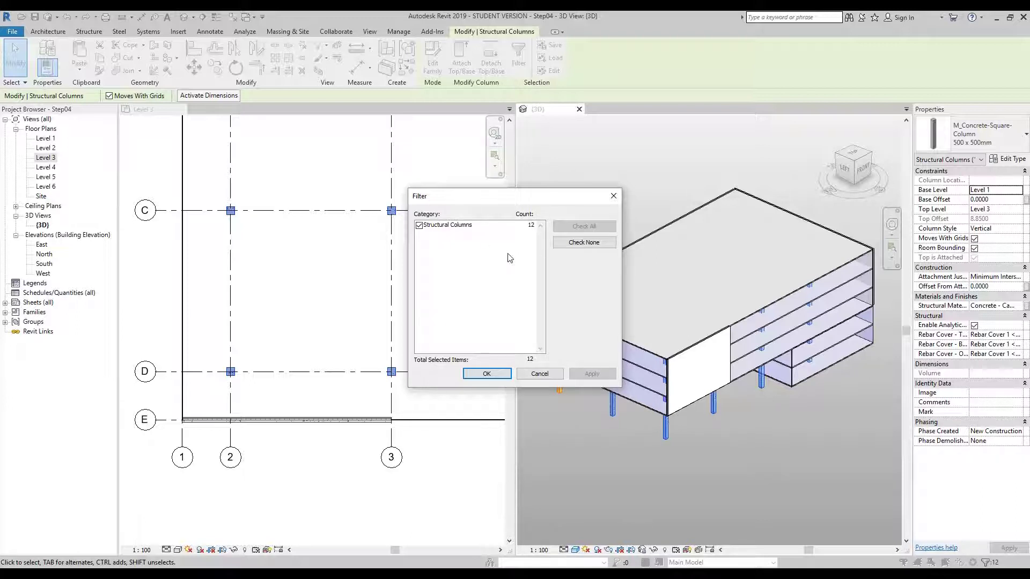
click(493, 374)
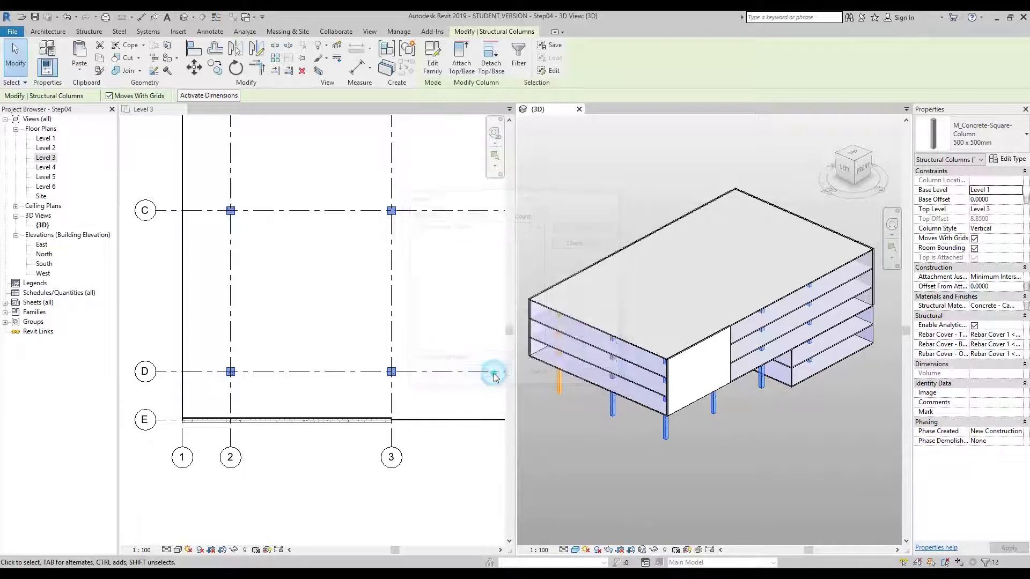
ctrl+click(620, 261)
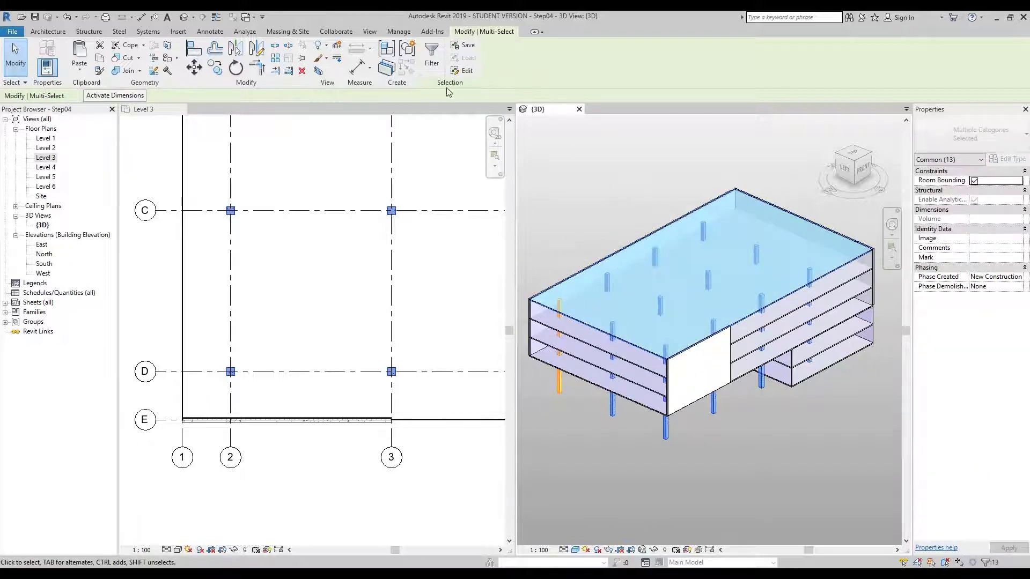
click(429, 56)
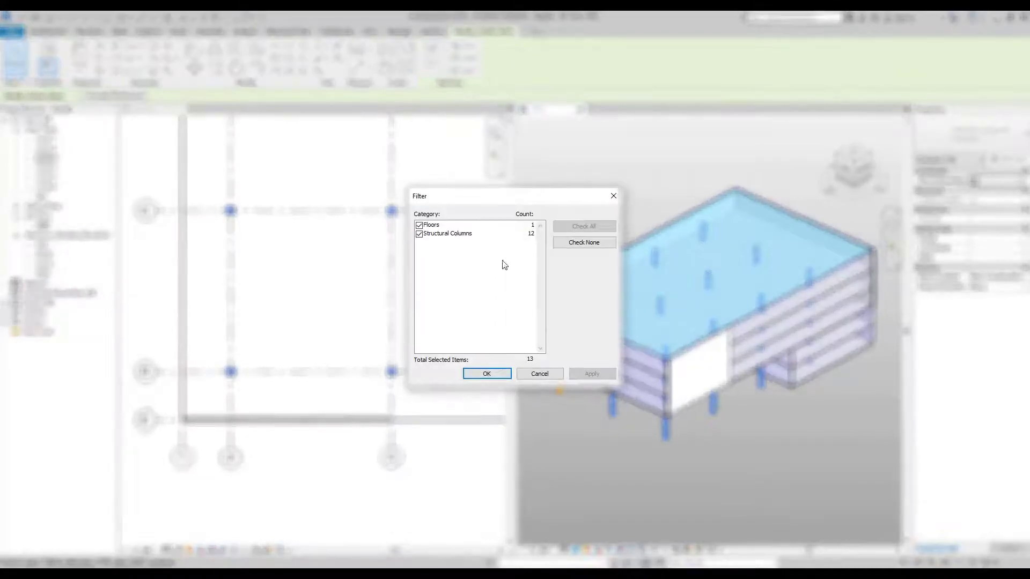